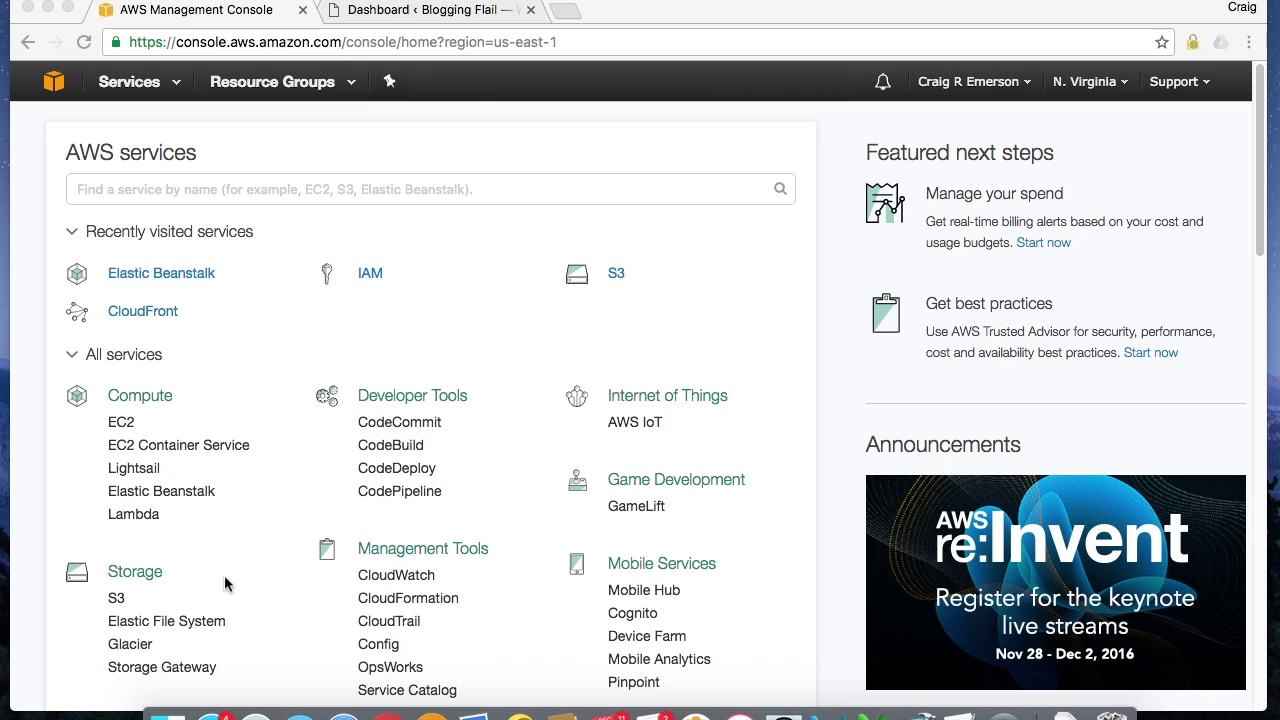
scroll(232, 585, "down", 5)
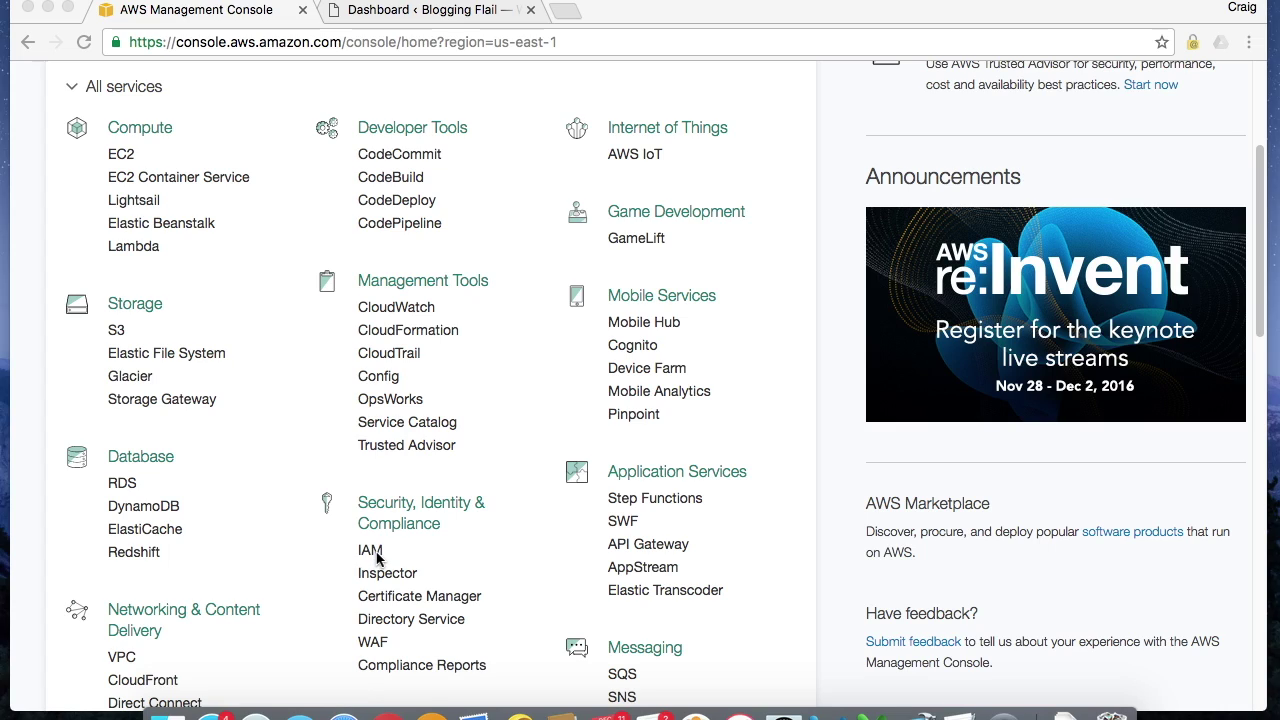
scroll(378, 565, "down", 1)
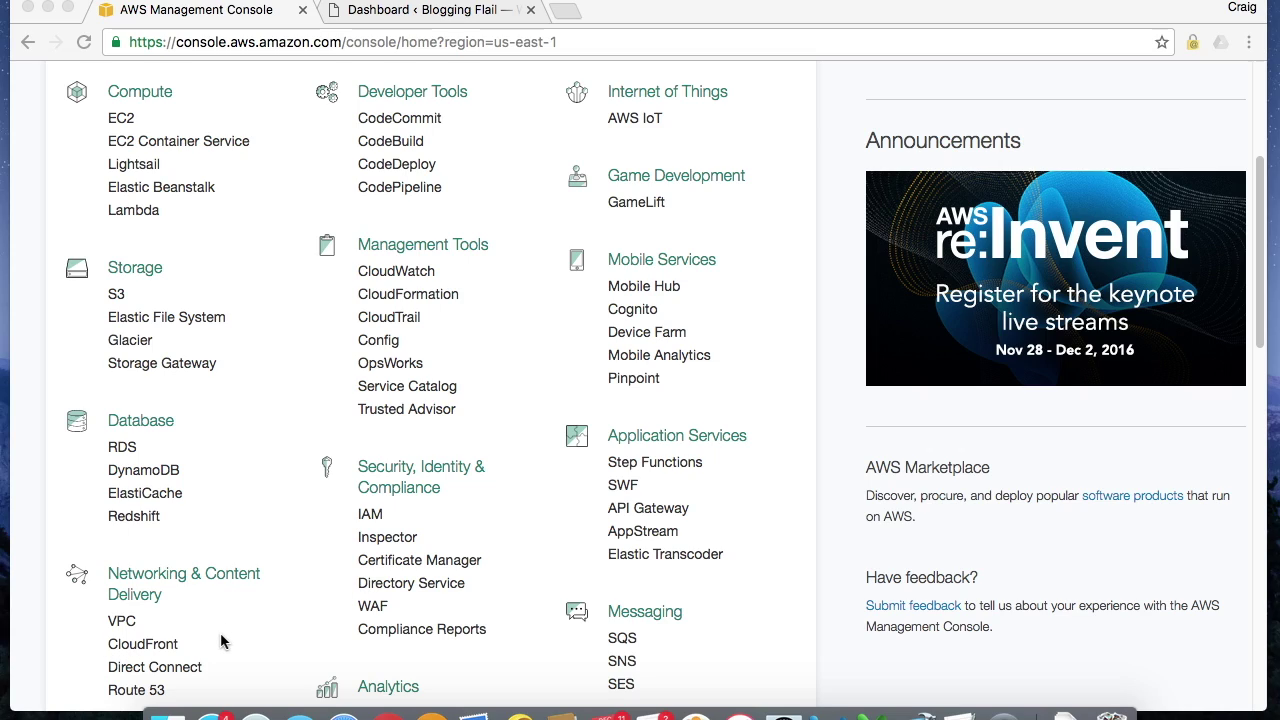
scroll(221, 640, "up", 1)
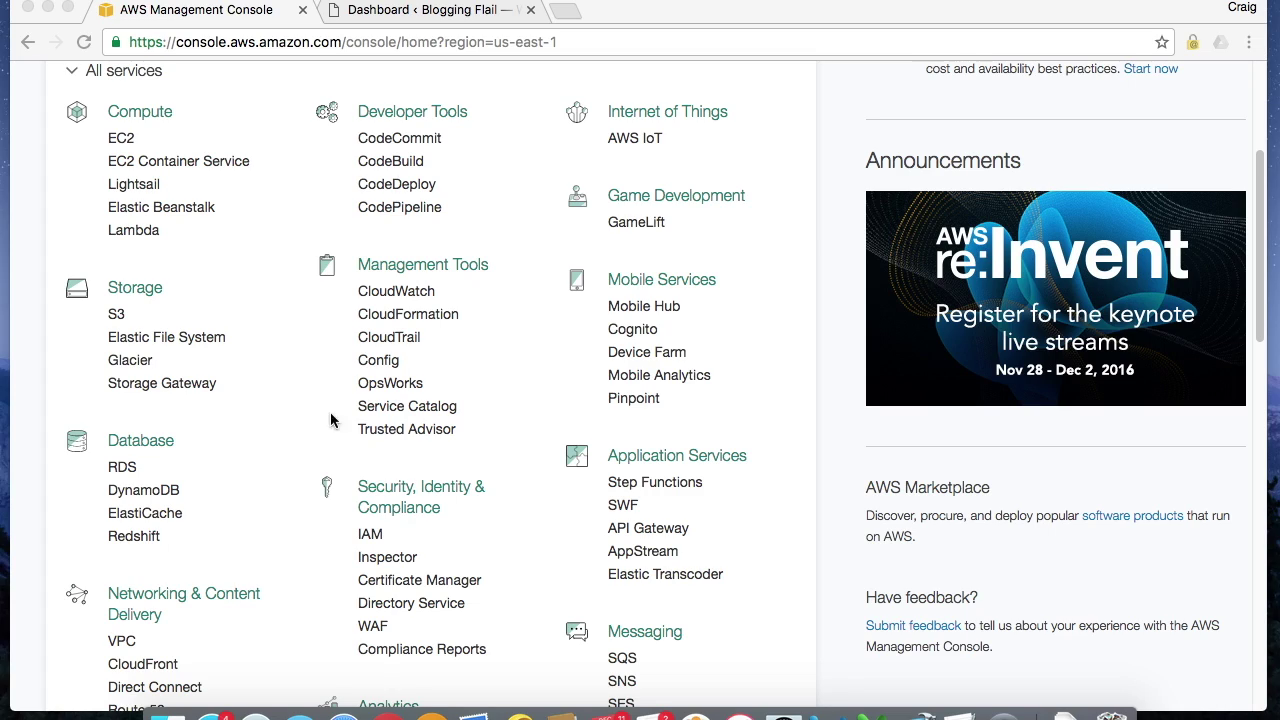
left_click(117, 312)
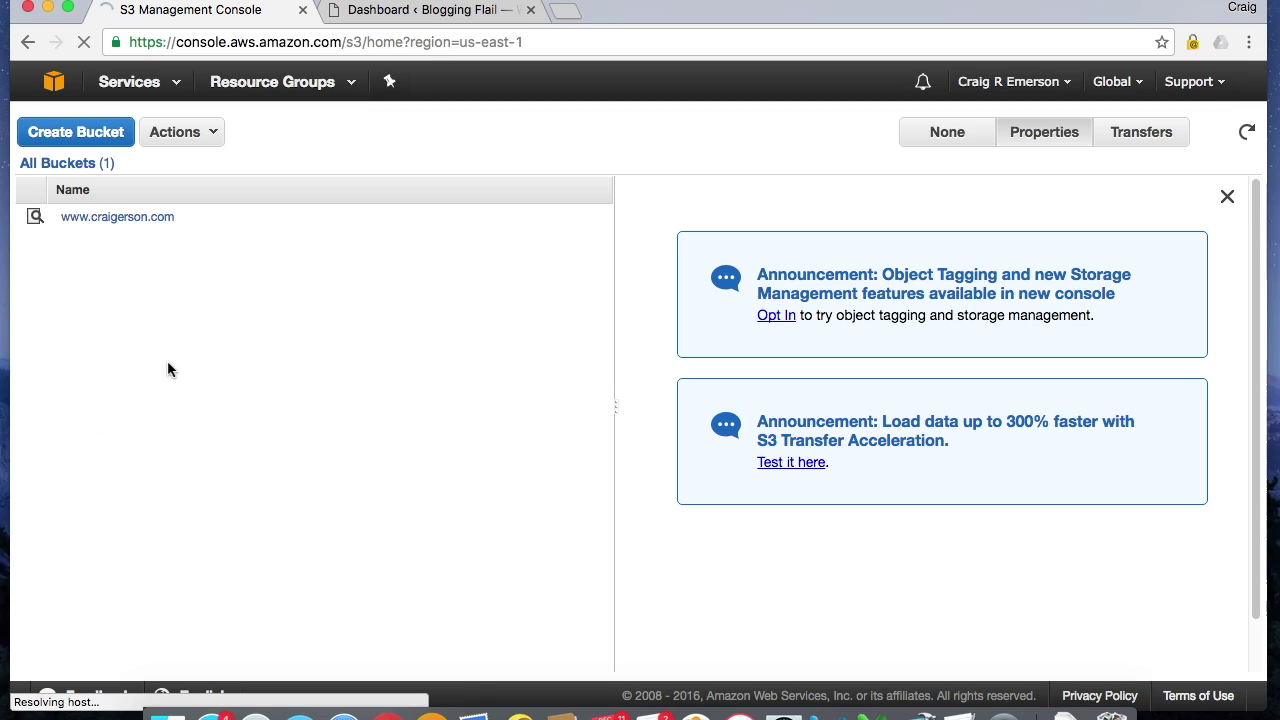
left_click(80, 134)
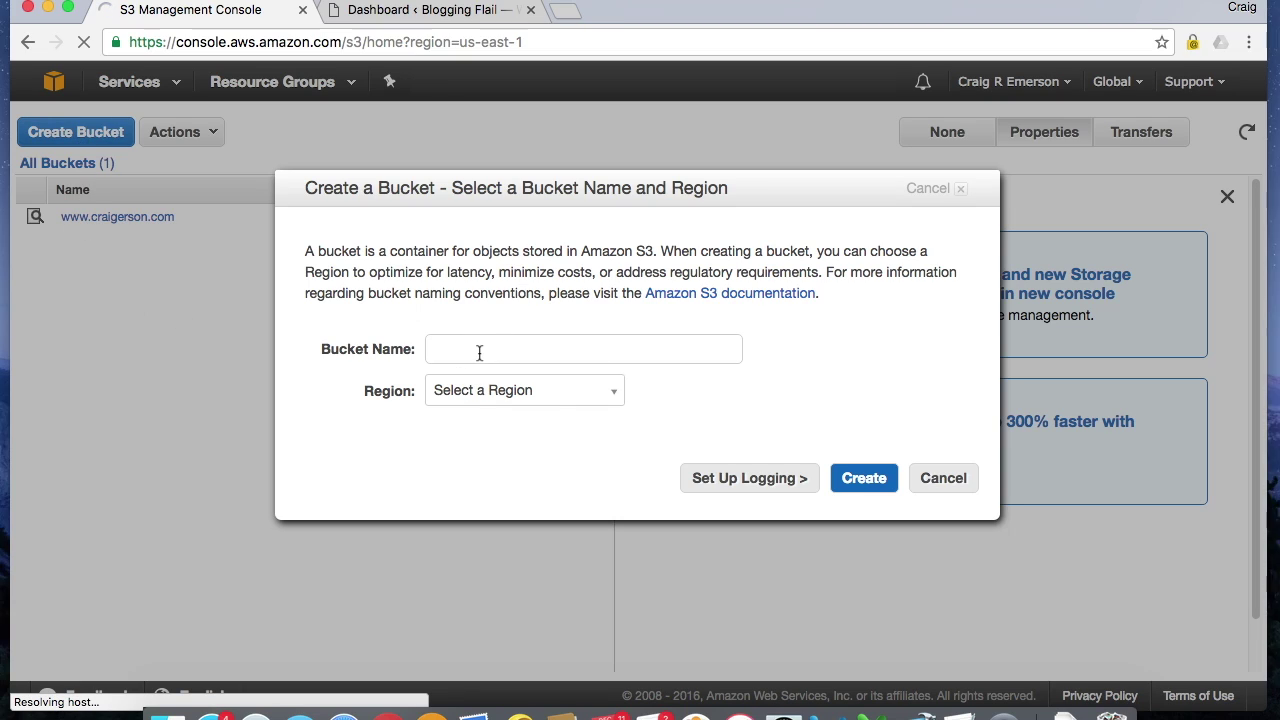
left_click(481, 346)
type("www")
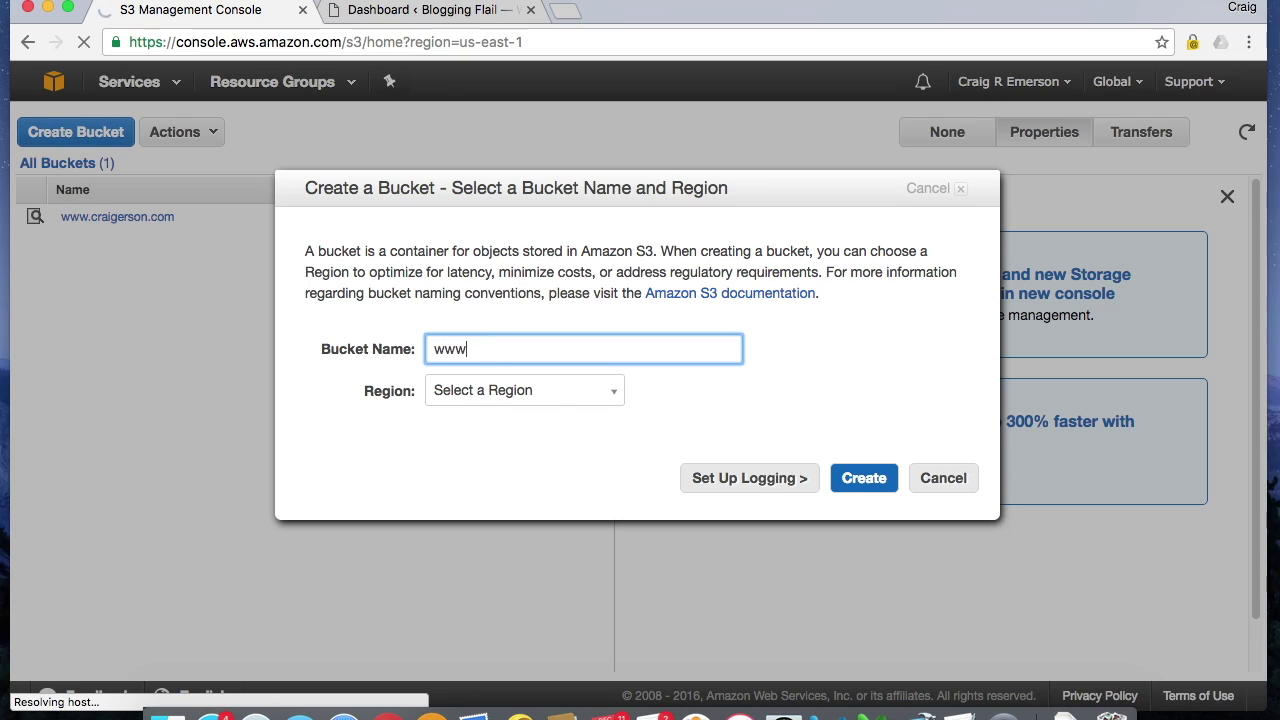
type(".blo")
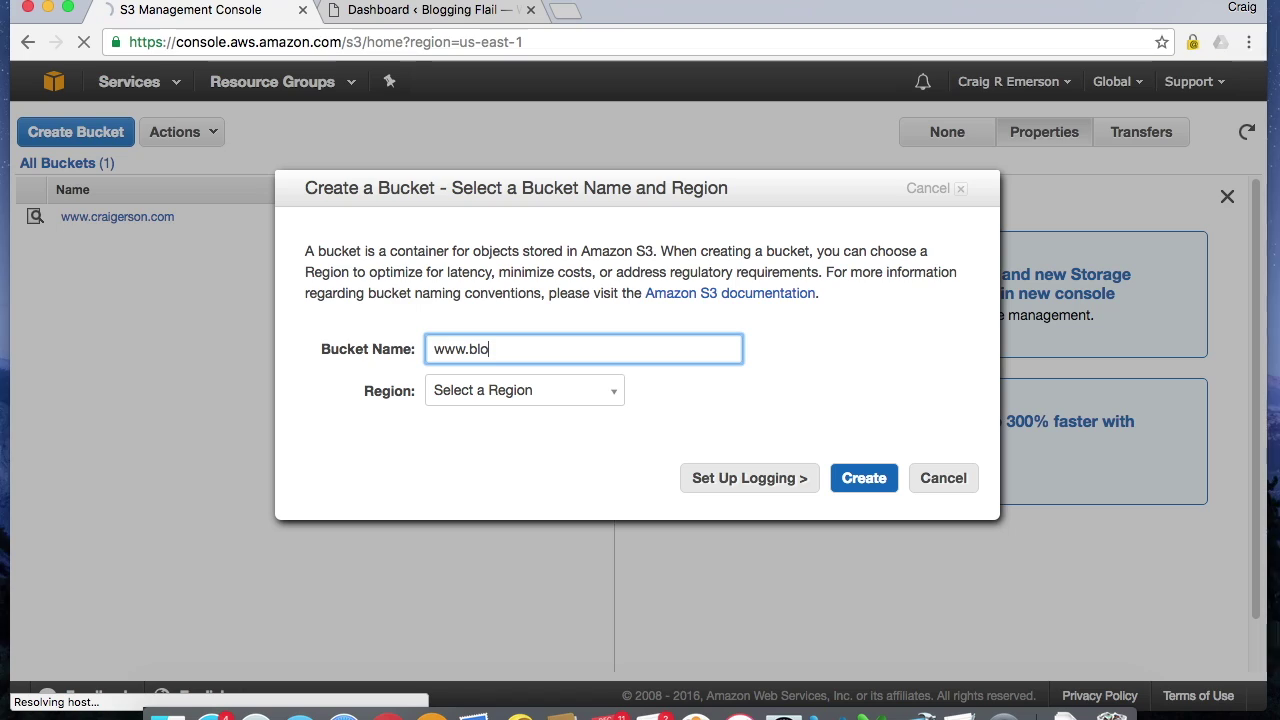
type("ggingflail.com")
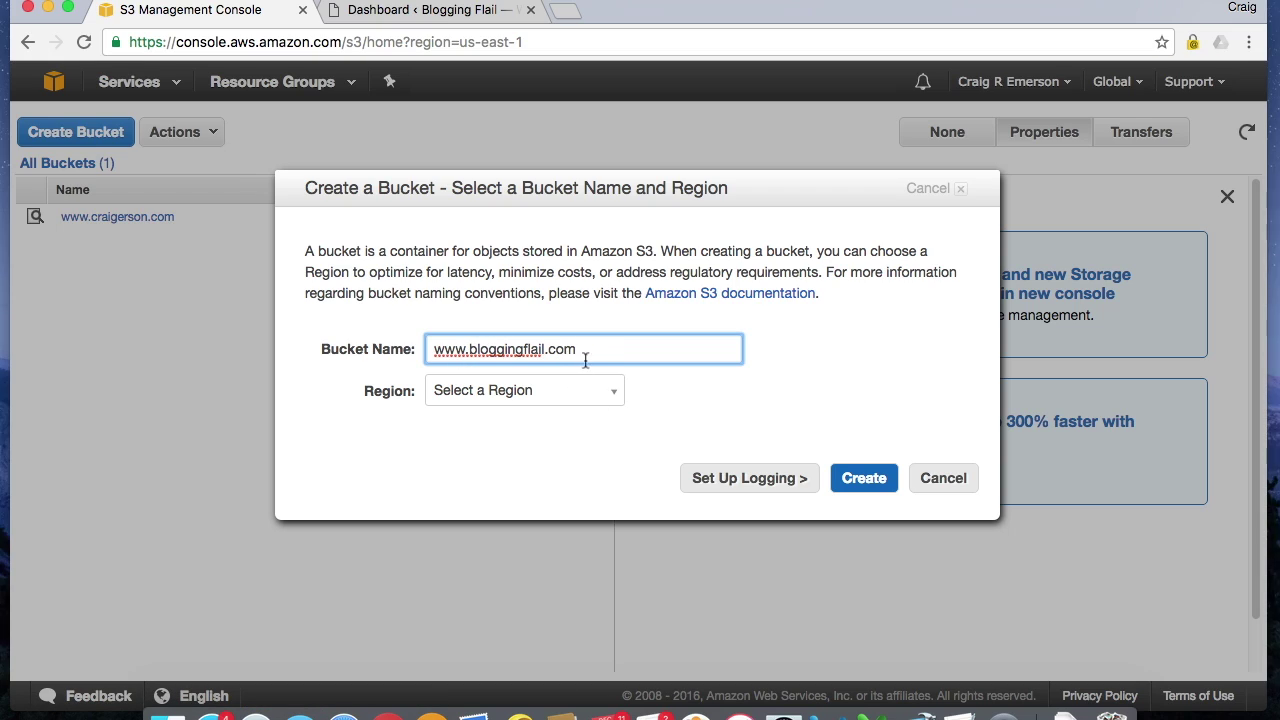
left_click(572, 397)
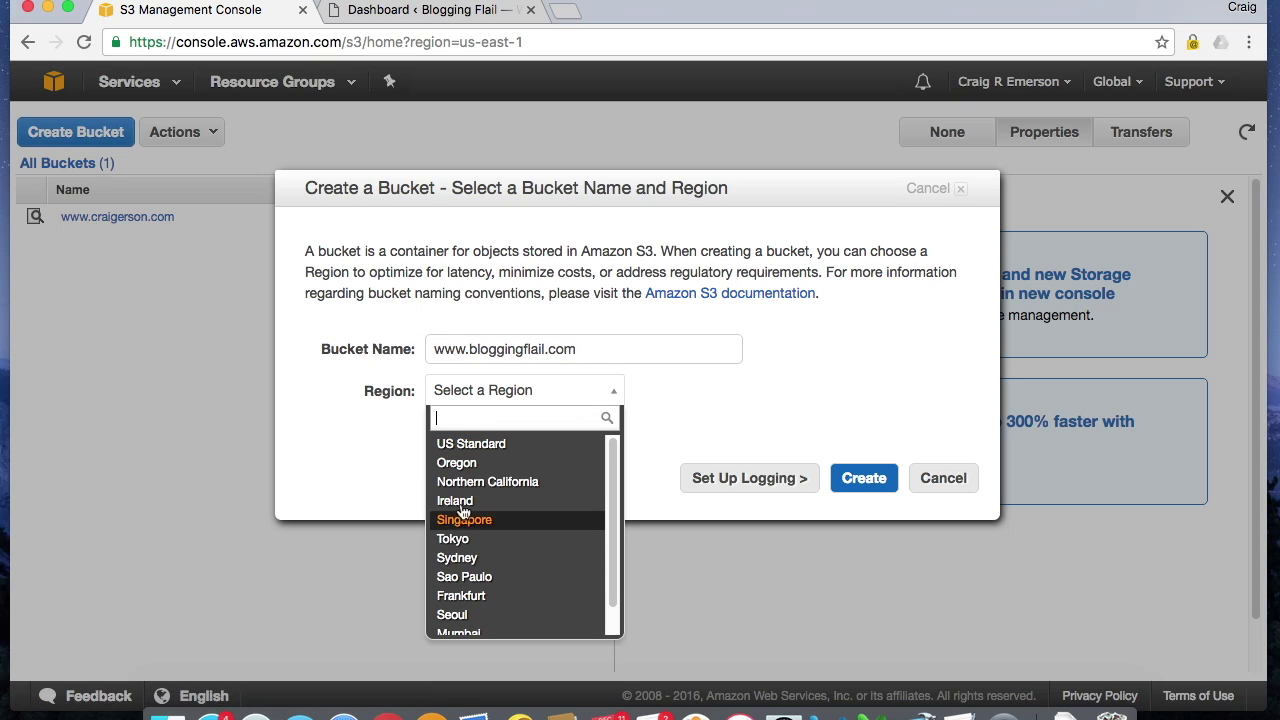
left_click(478, 443)
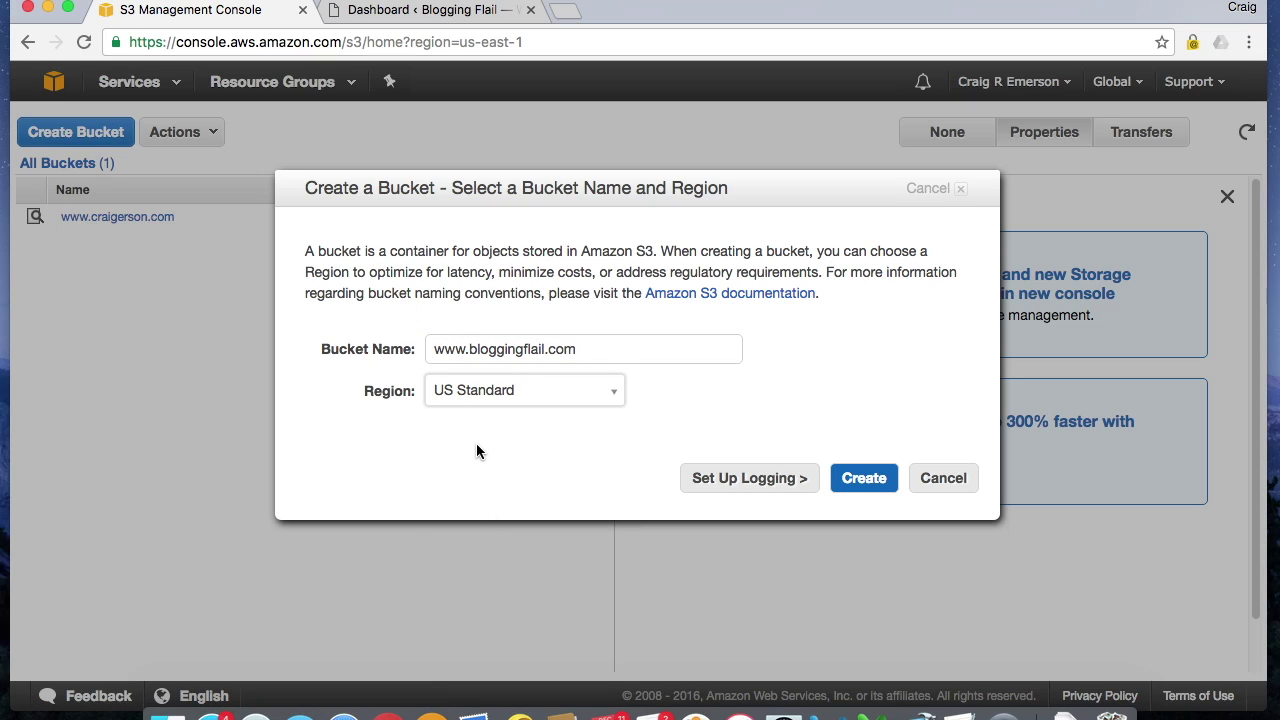
left_click(864, 480)
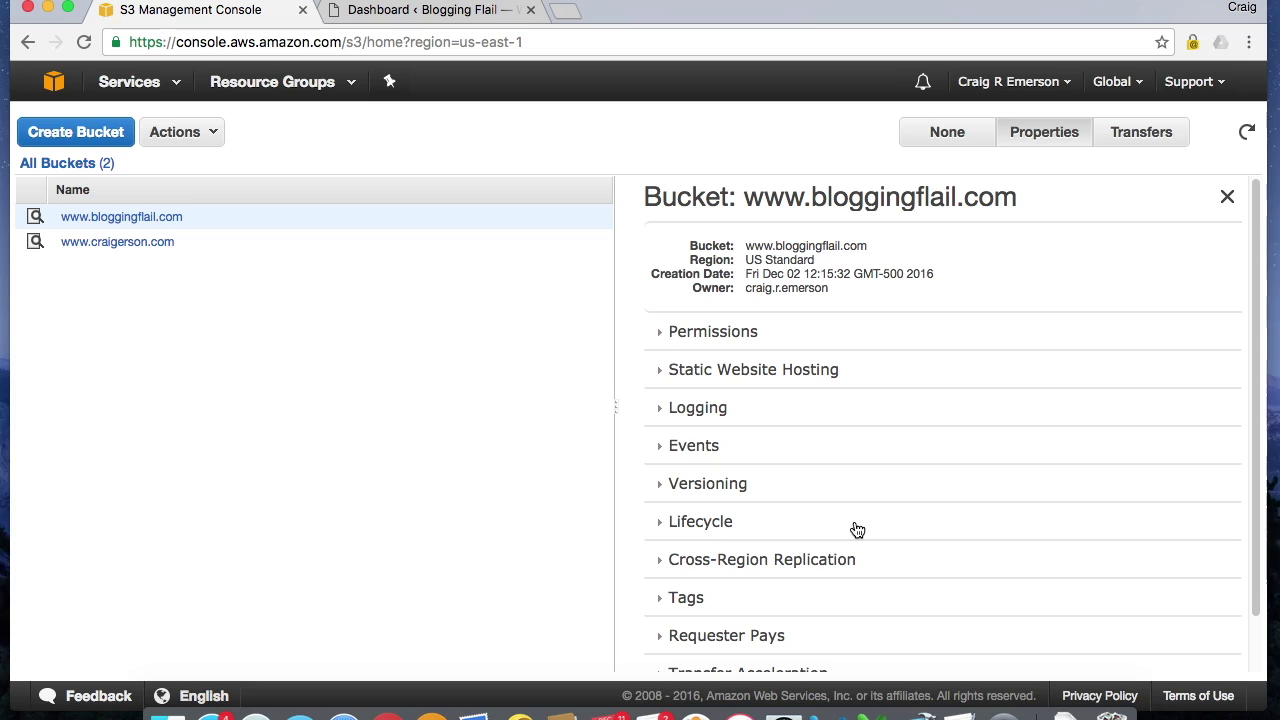
Step: Go from the console home to IAM's Groups list and begin a new group
left_click(60, 82)
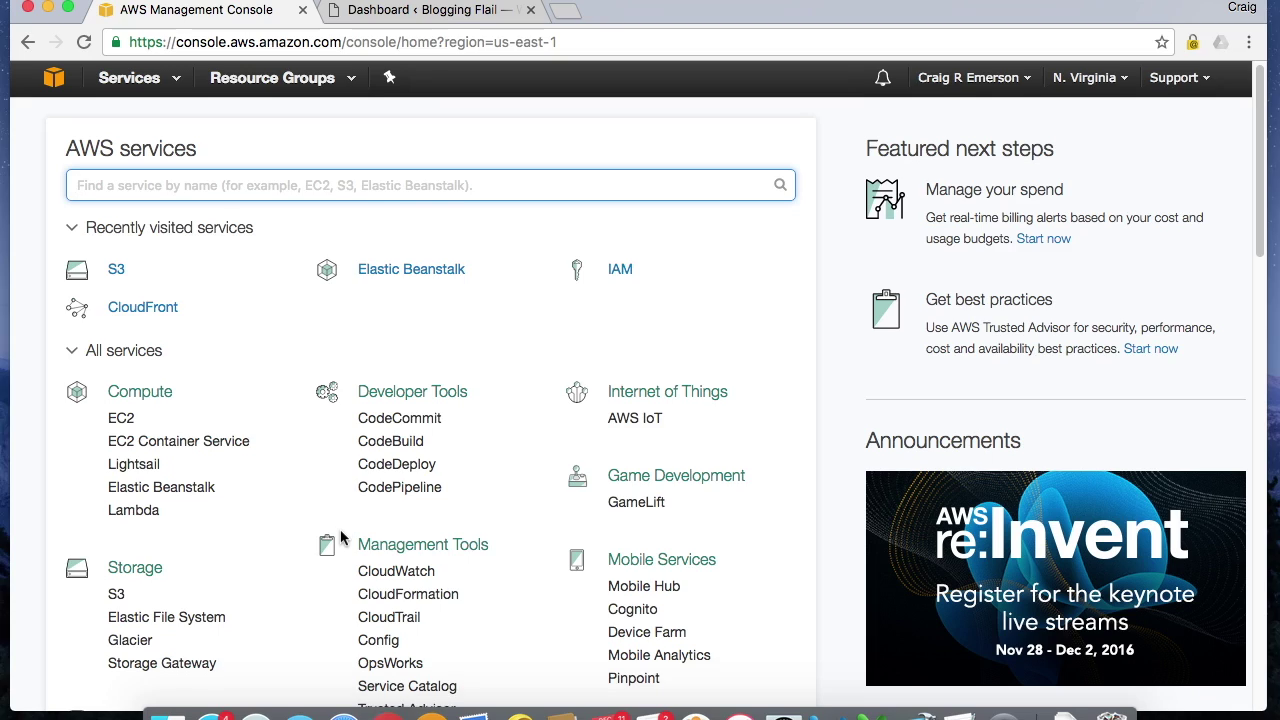
scroll(341, 537, "down", 2)
scroll(341, 536, "down", 8)
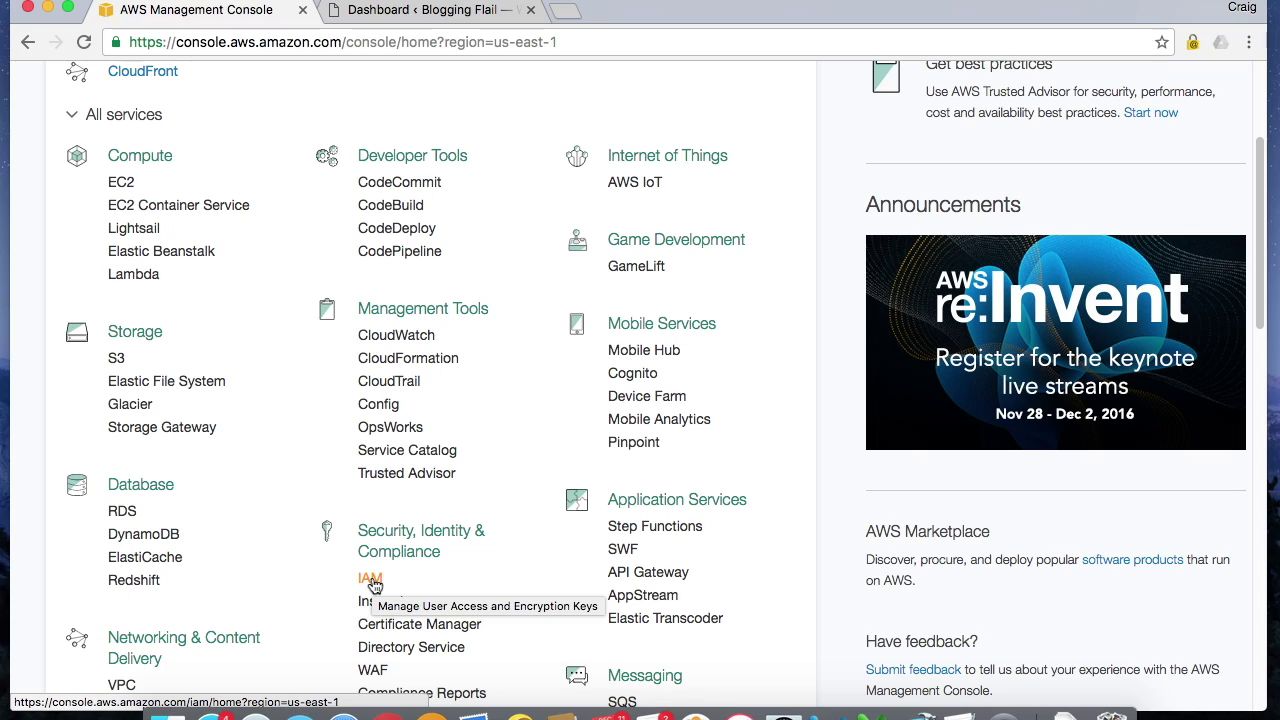
left_click(371, 582)
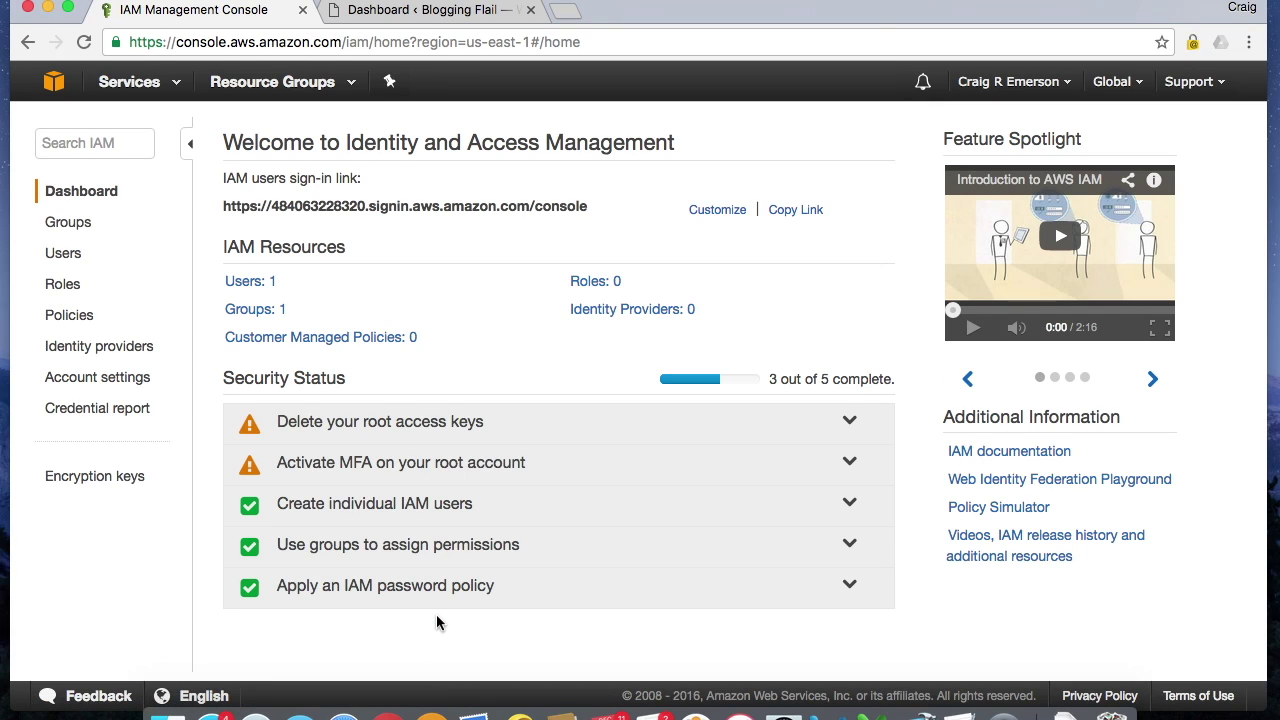
left_click(66, 223)
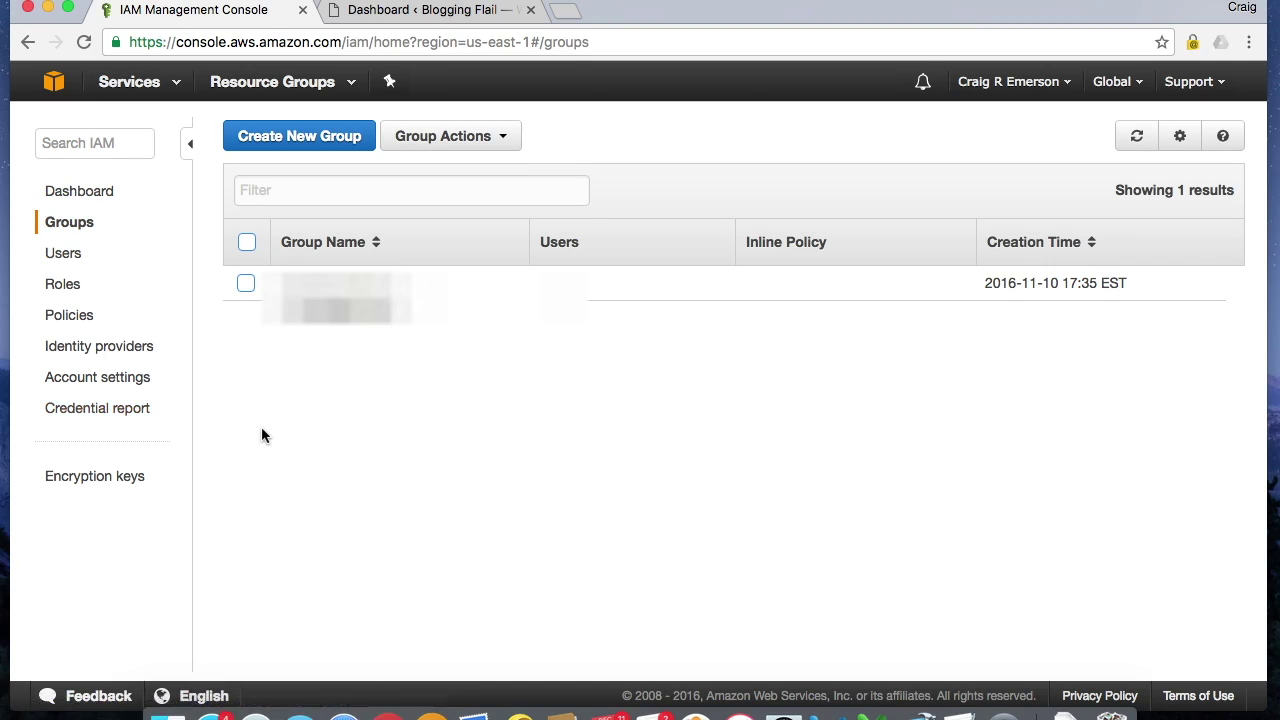
left_click(291, 139)
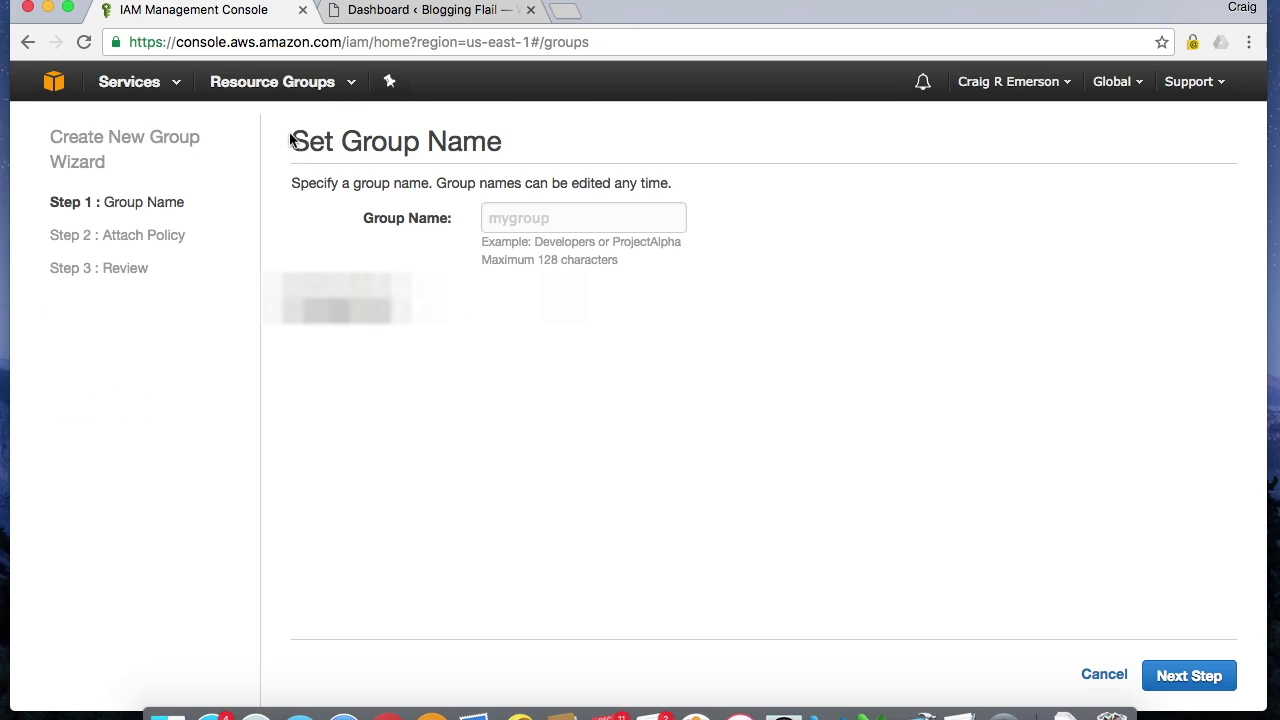
Step: Name the group 'BloggingFlail', attach the AdministratorAccess policy, and create it
left_click(532, 223)
type("Blo")
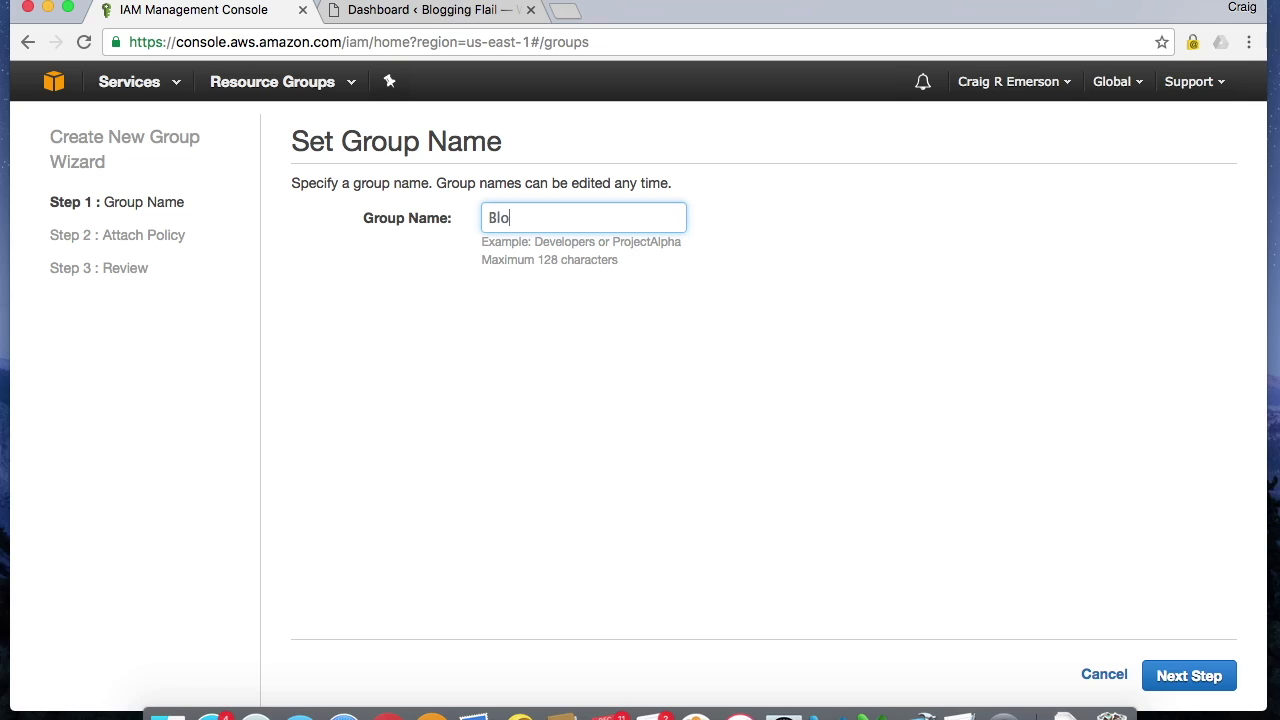
type("ggingFlail")
left_click(1187, 679)
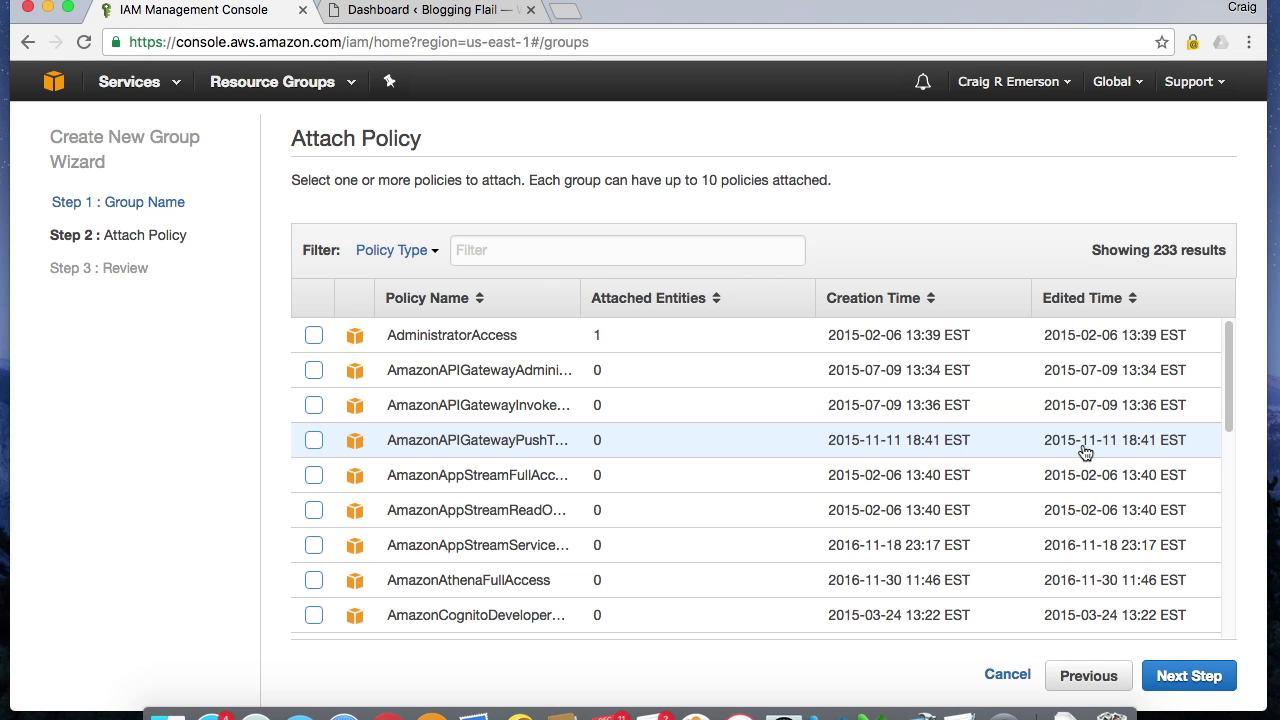
left_click(313, 336)
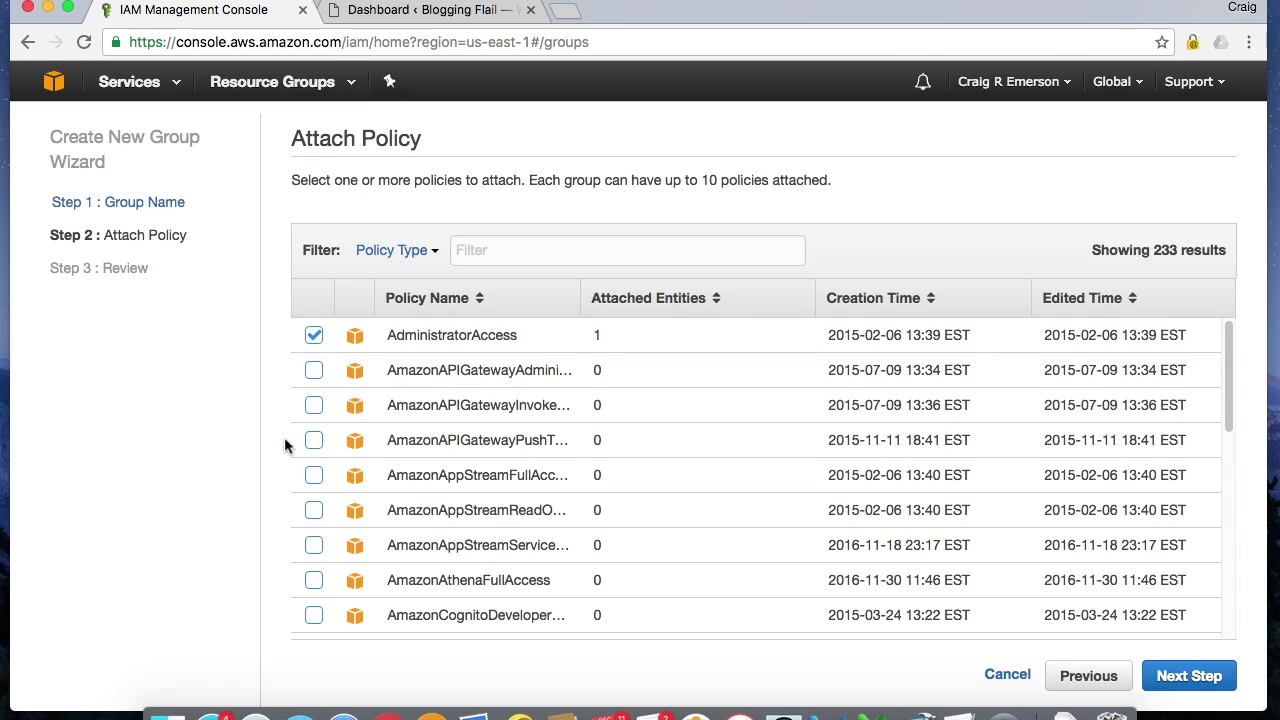
left_click(1210, 680)
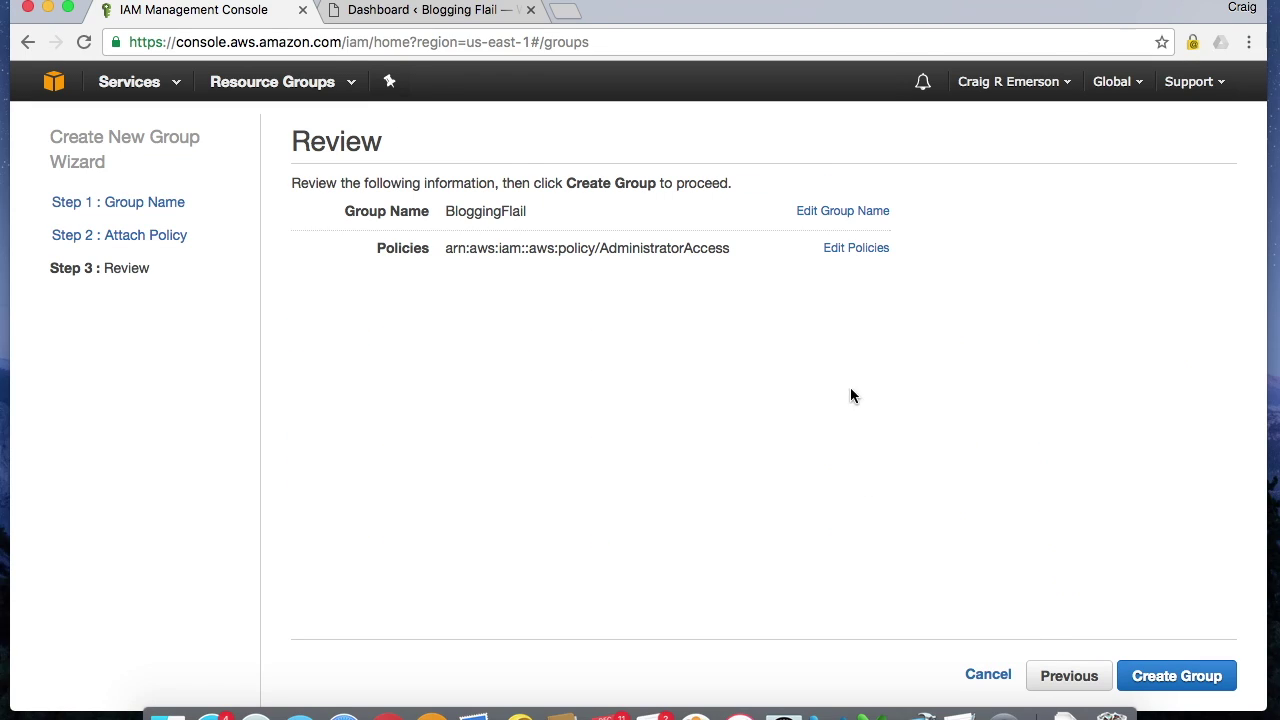
left_click(1199, 674)
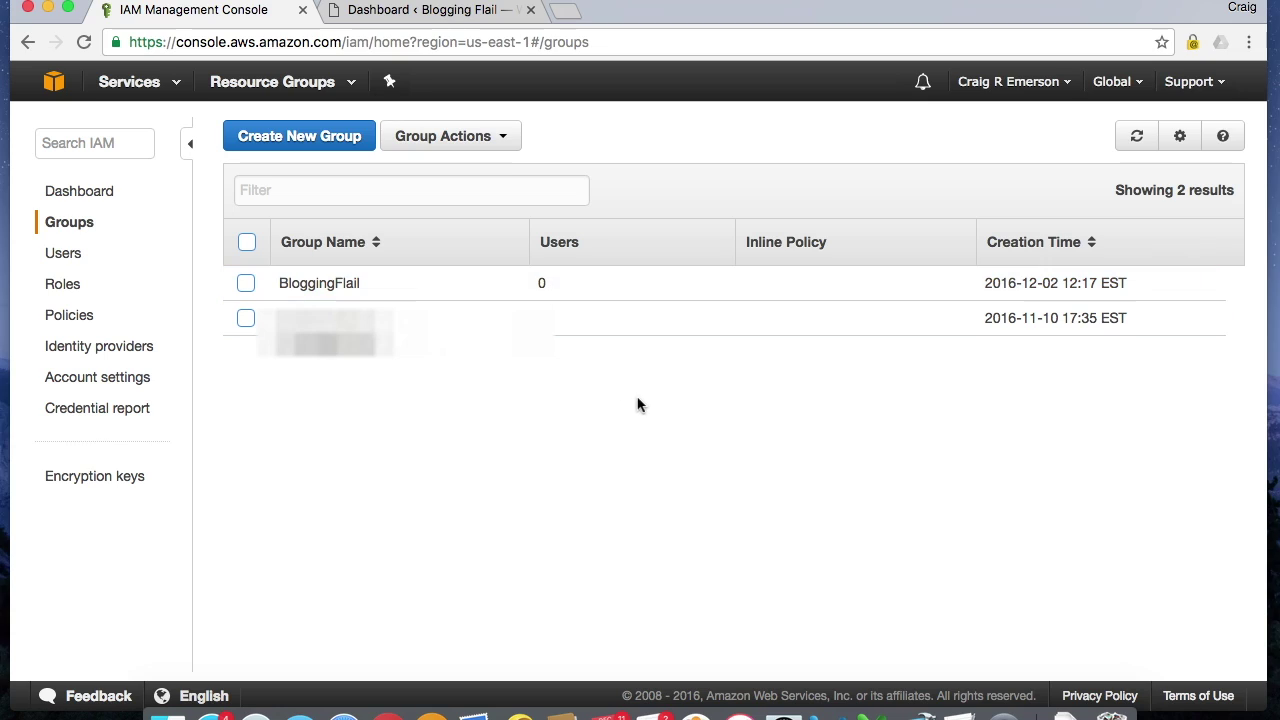
left_click(68, 253)
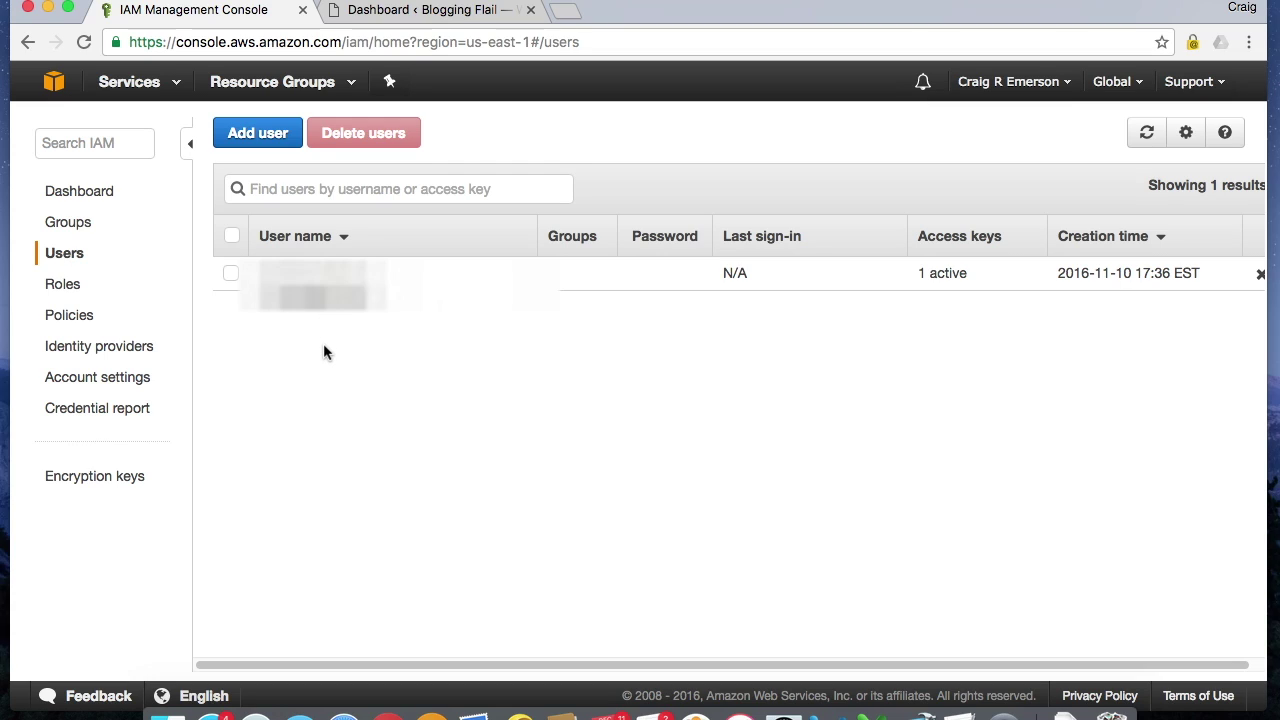
Step: Start a new IAM user named 'bloggingflailuser' with programmatic access
left_click(250, 136)
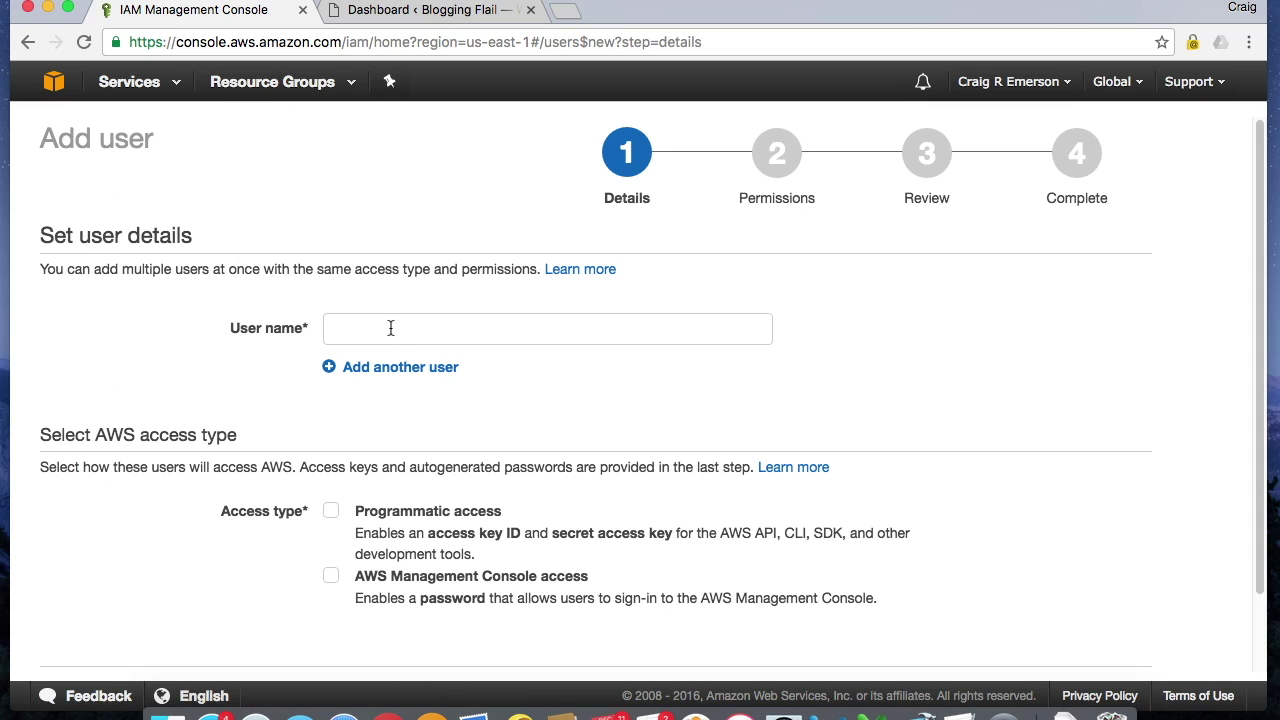
left_click(388, 332)
type("blo")
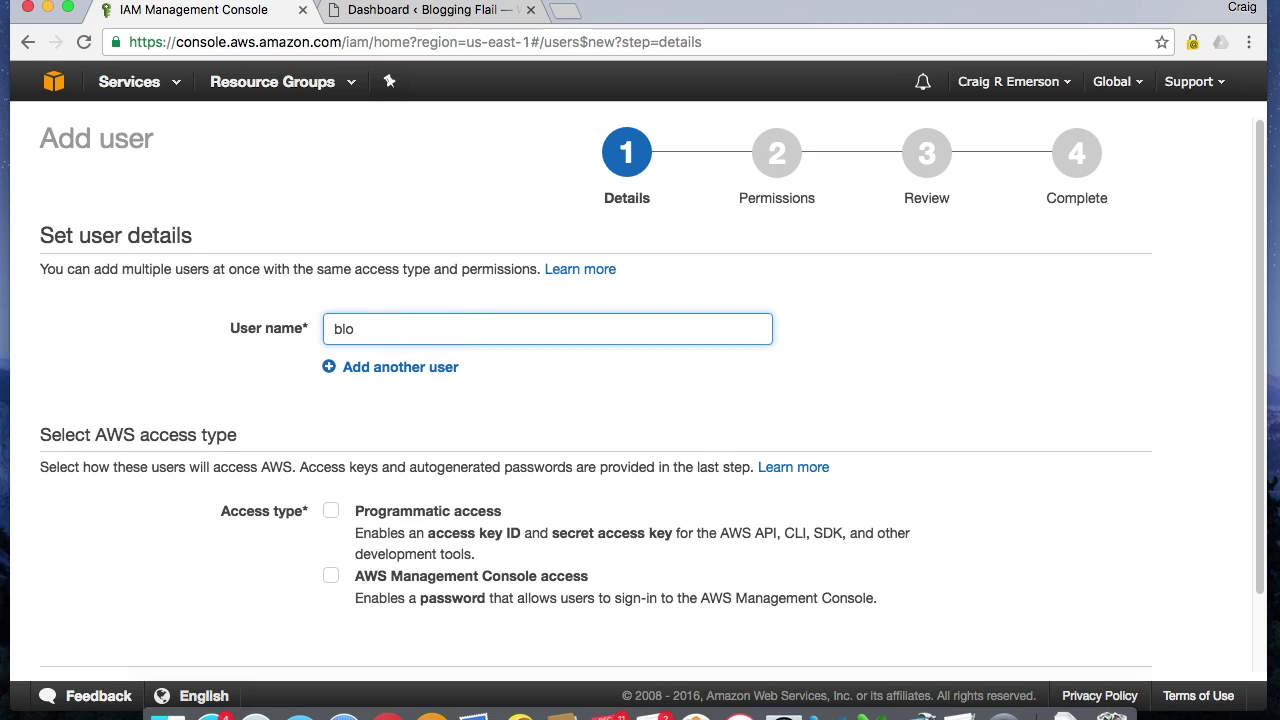
type("ggingflailuser")
scroll(1007, 420, "down", 1)
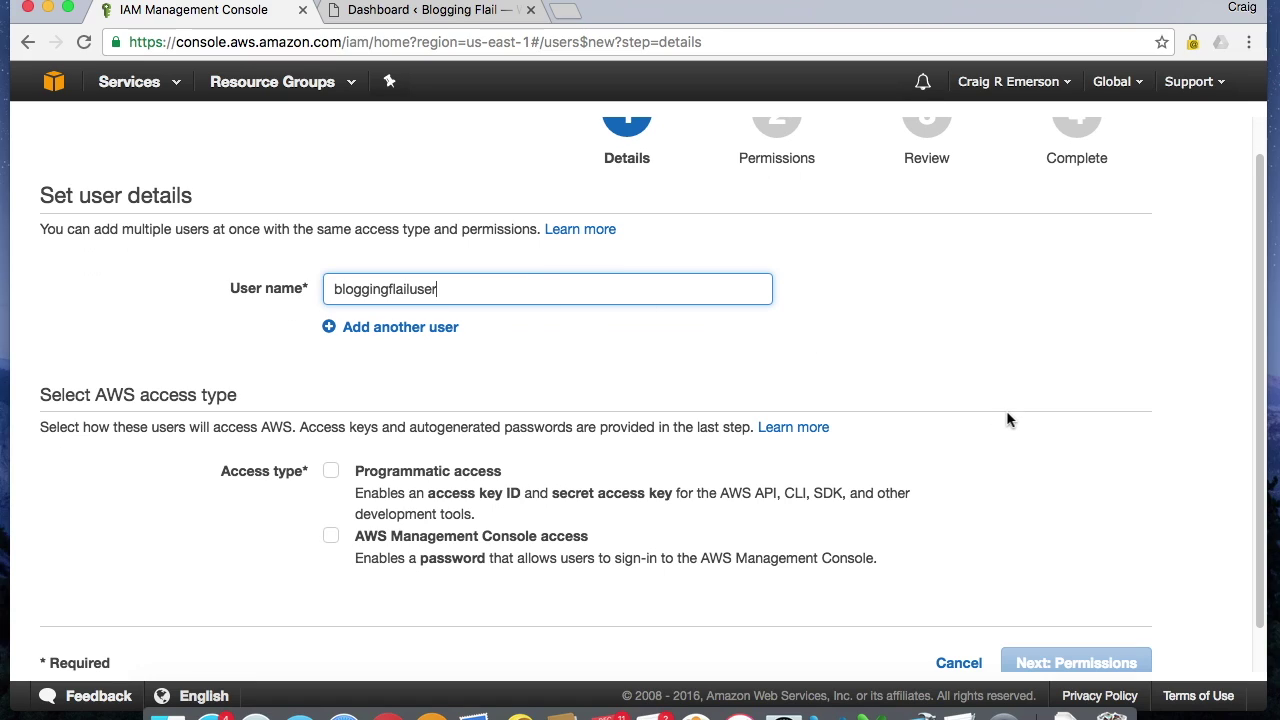
left_click(330, 472)
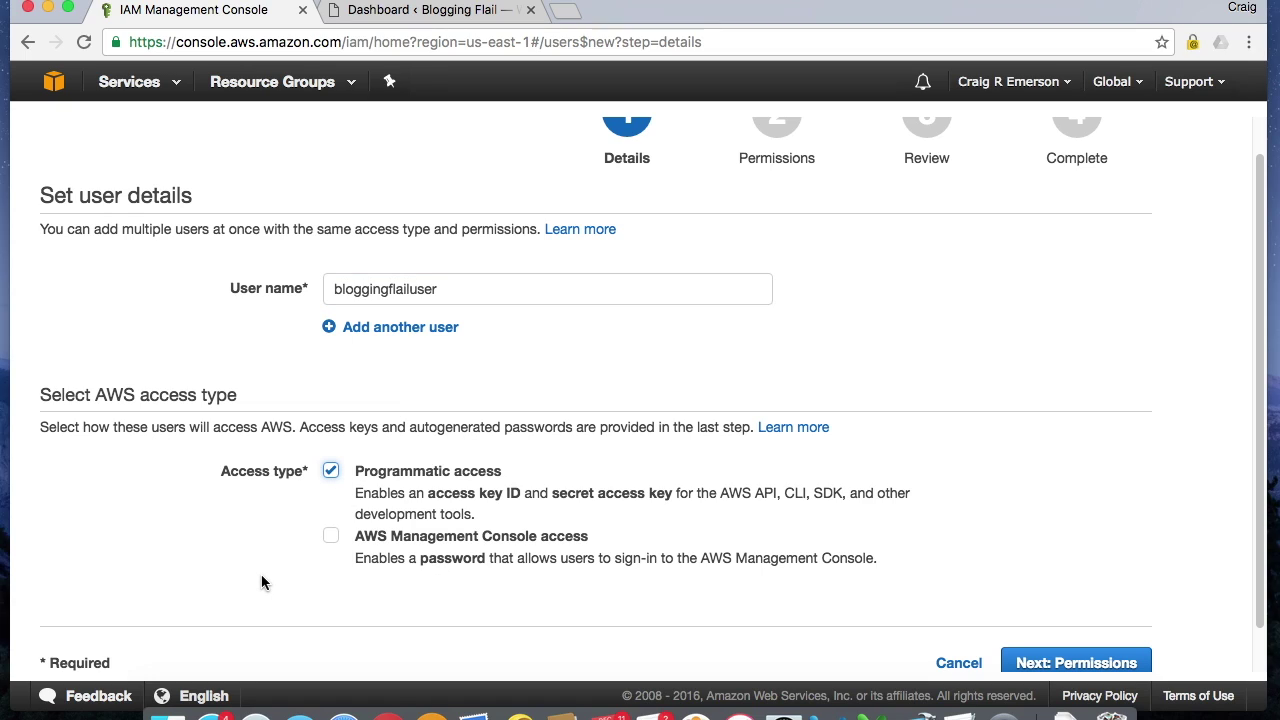
scroll(261, 575, "down", 1)
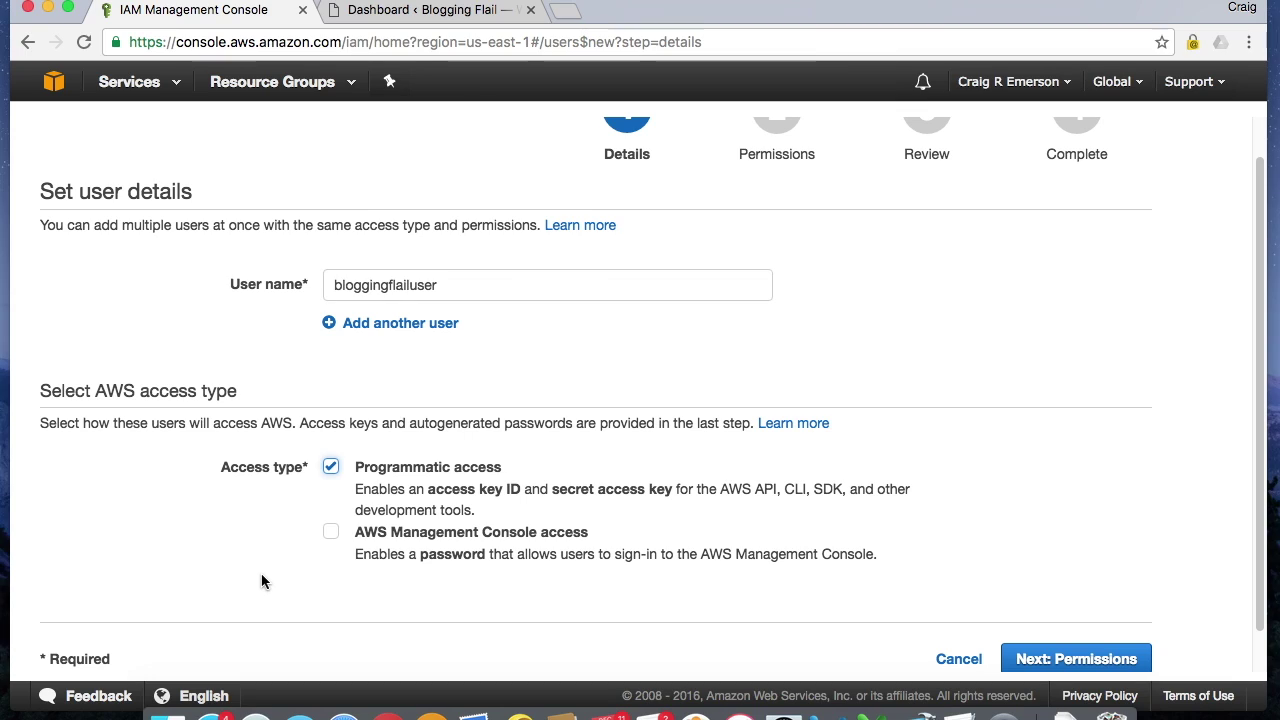
scroll(261, 578, "down", 1)
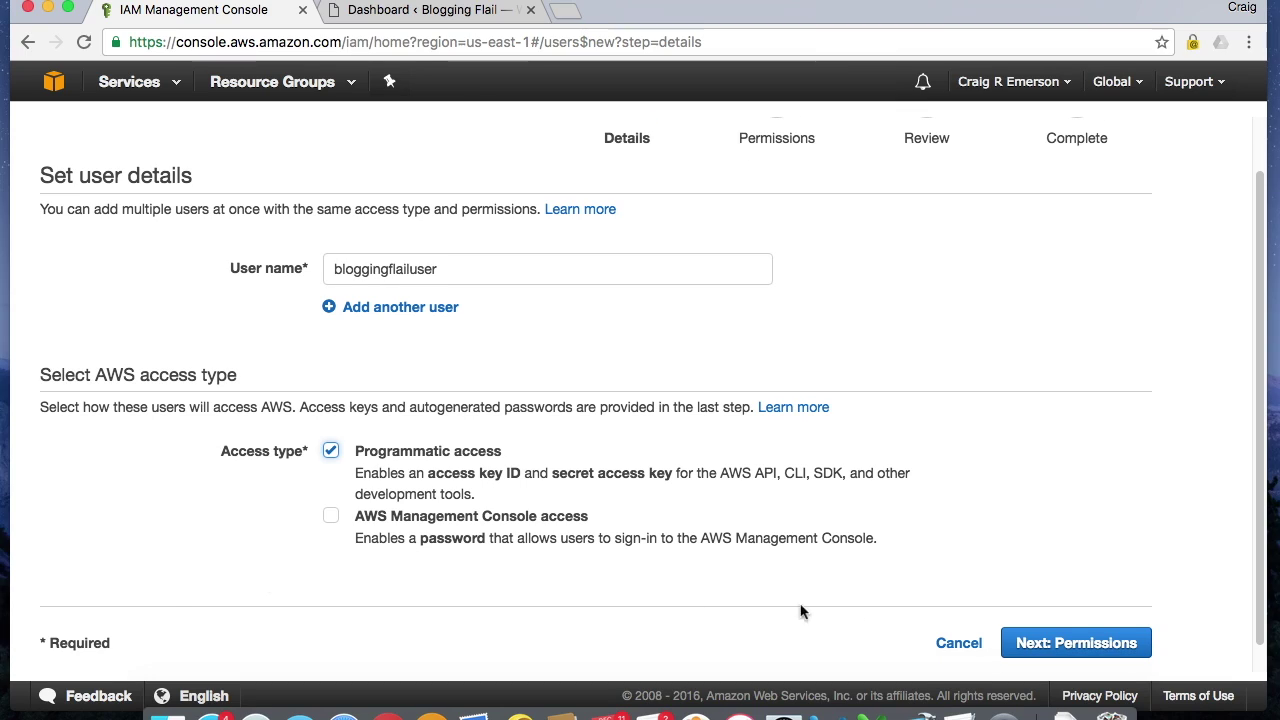
left_click(1086, 647)
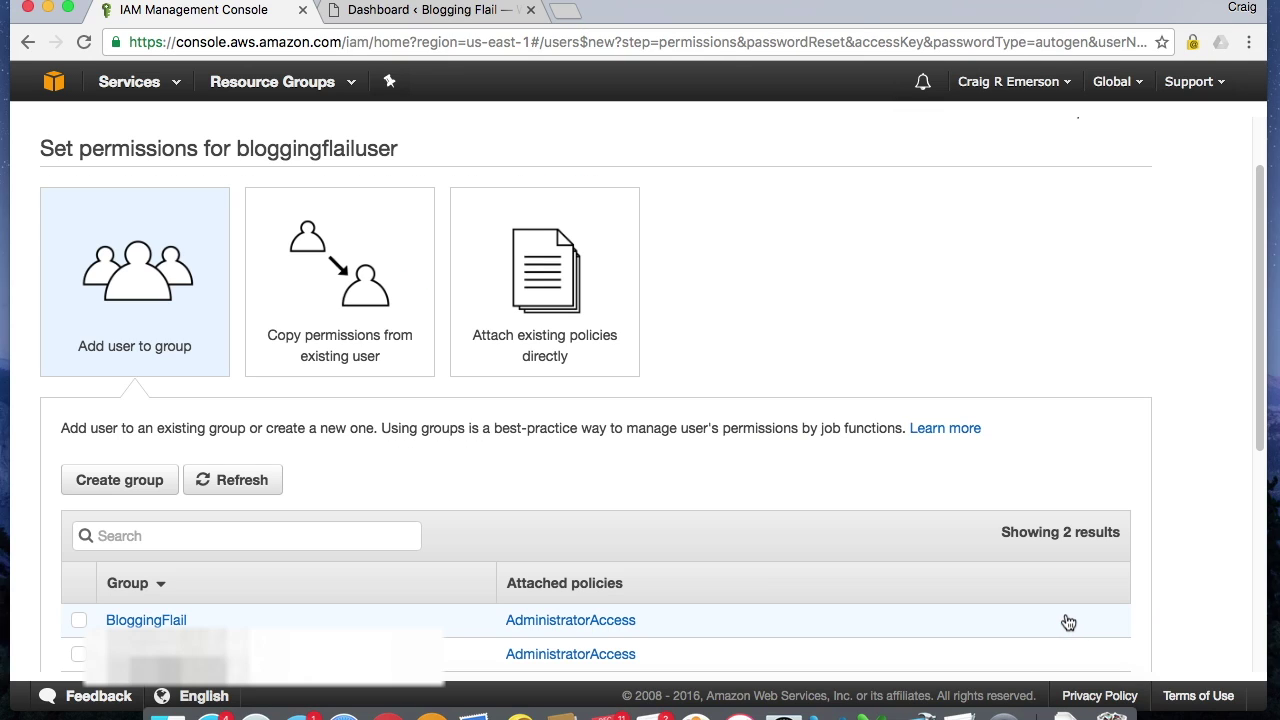
Step: Add the user to the BloggingFlail group, review, and create the user
scroll(893, 412, "down", 1)
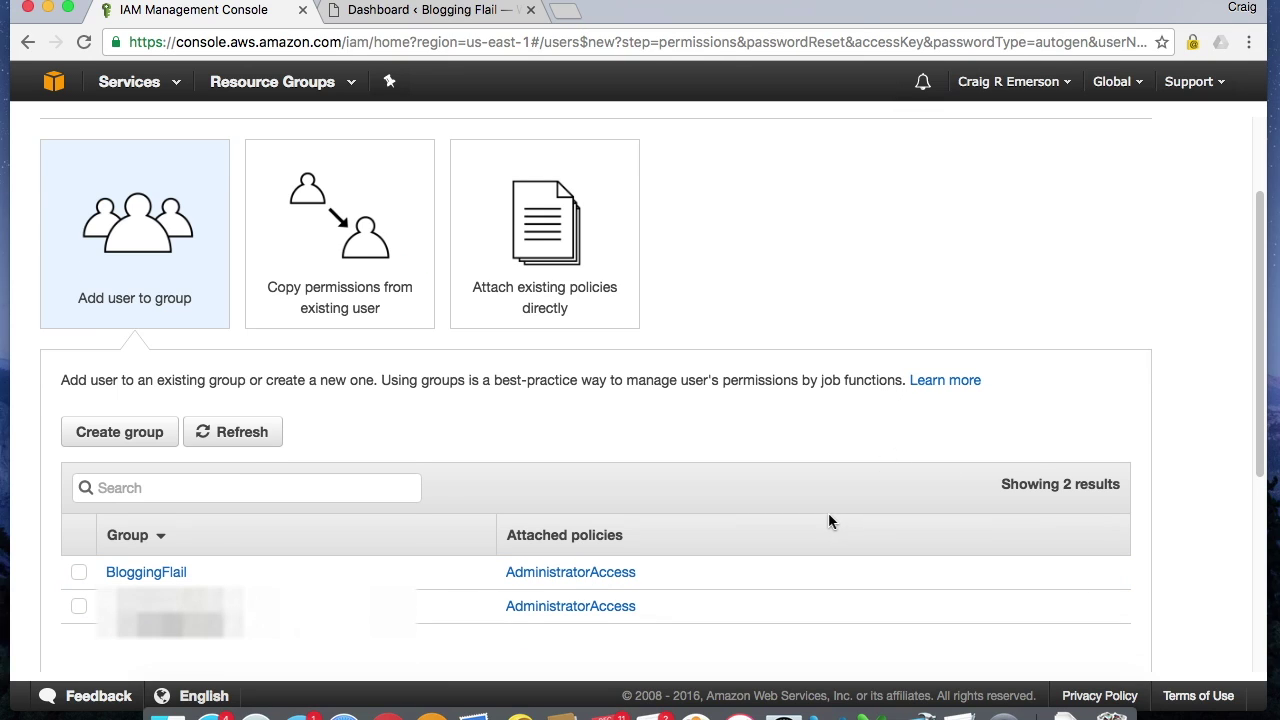
left_click(79, 572)
scroll(946, 634, "down", 5)
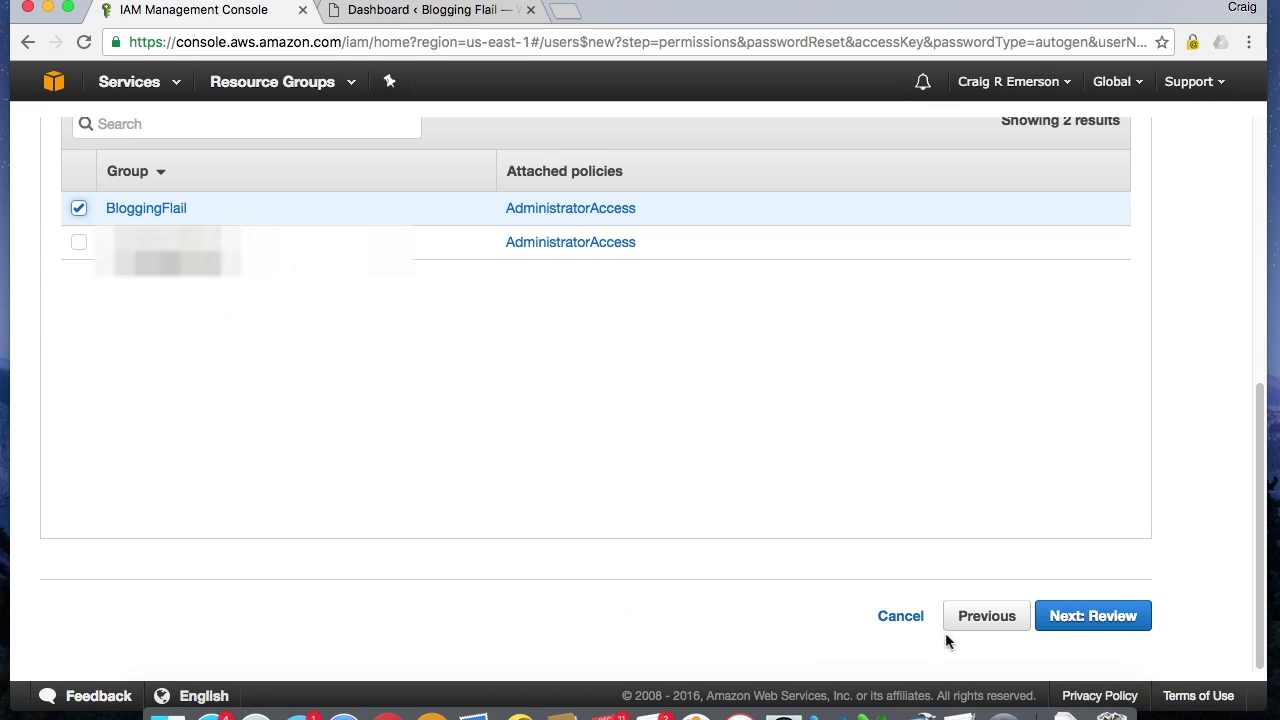
left_click(1082, 619)
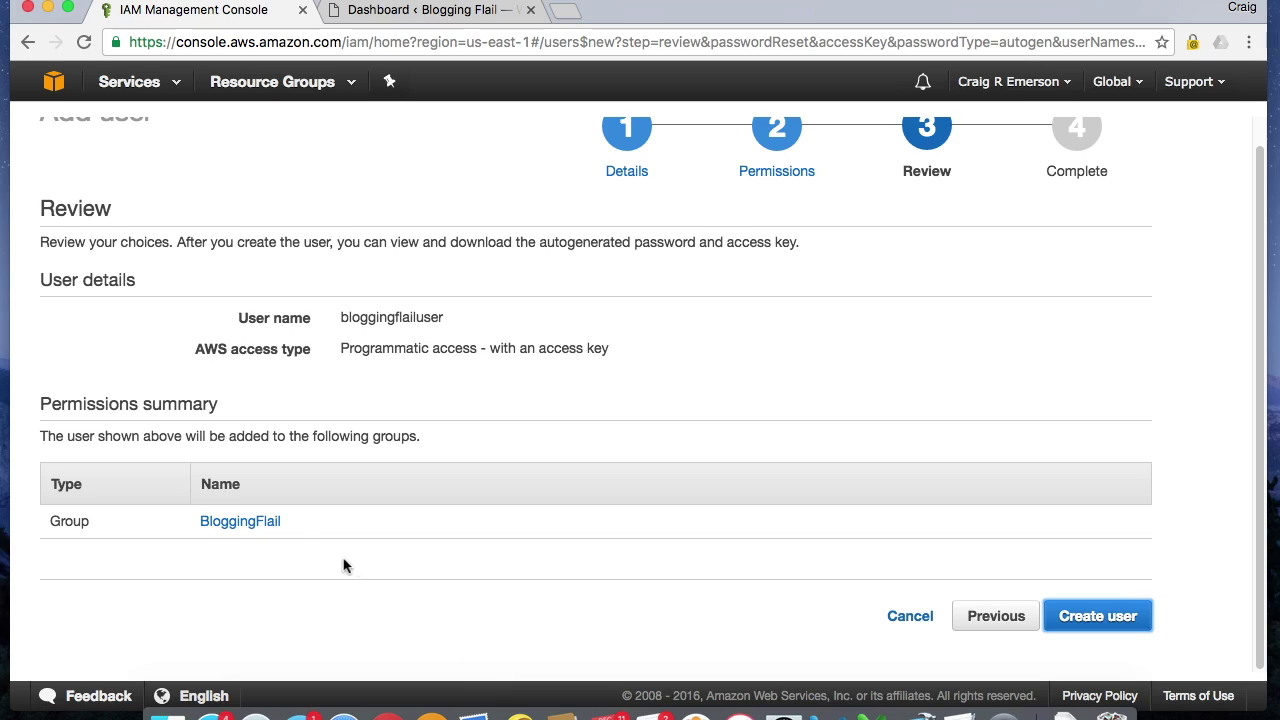
left_click(1098, 617)
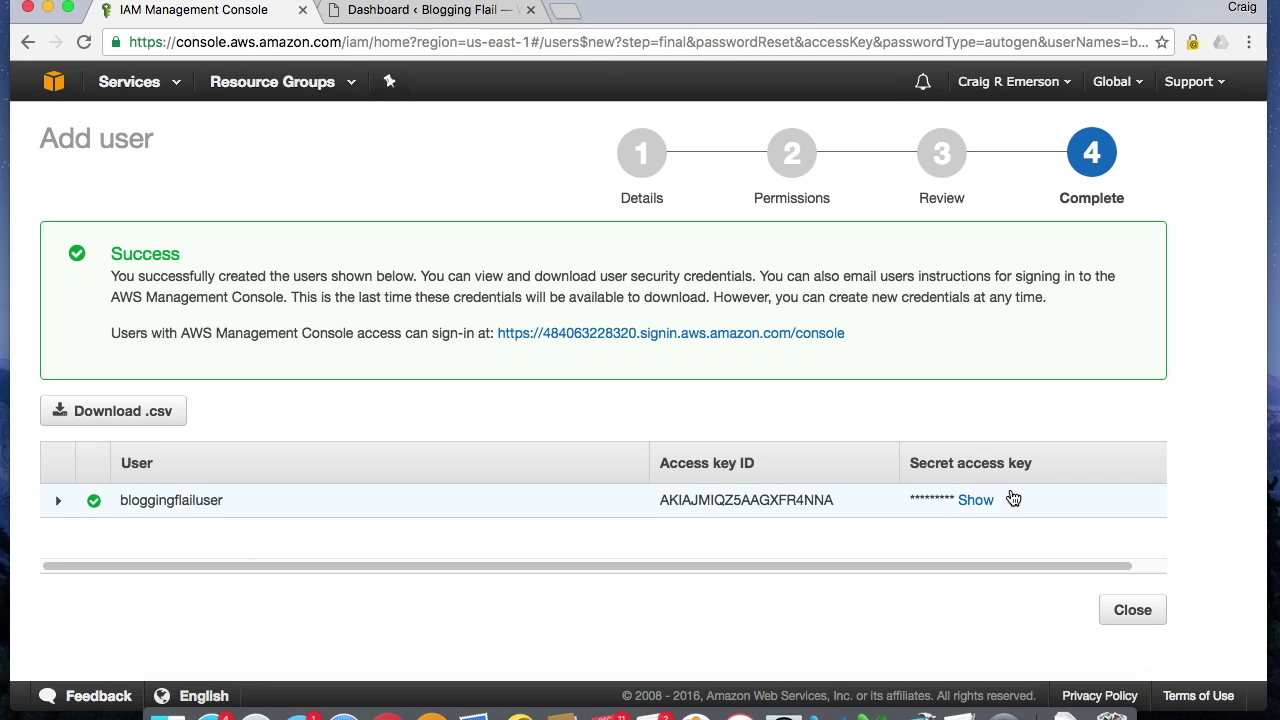
Step: Reveal the secret access key, download the credentials .csv, and close the wizard
left_click(978, 500)
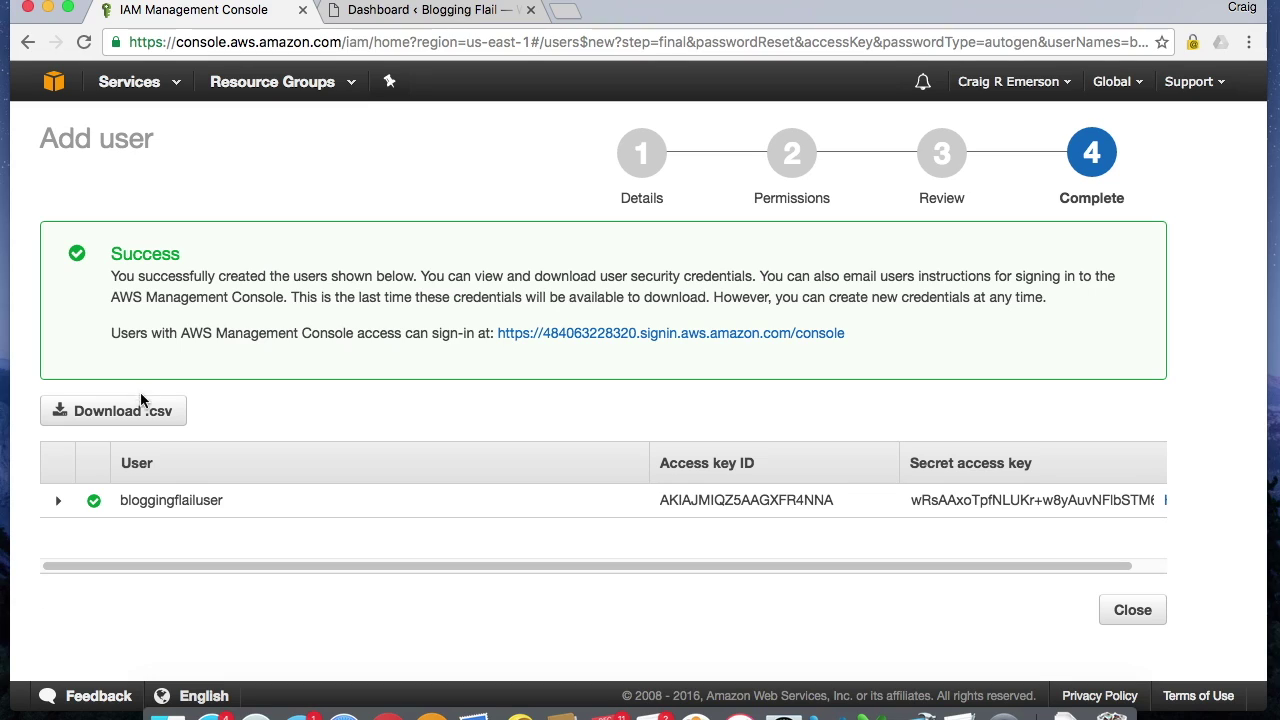
left_click(120, 418)
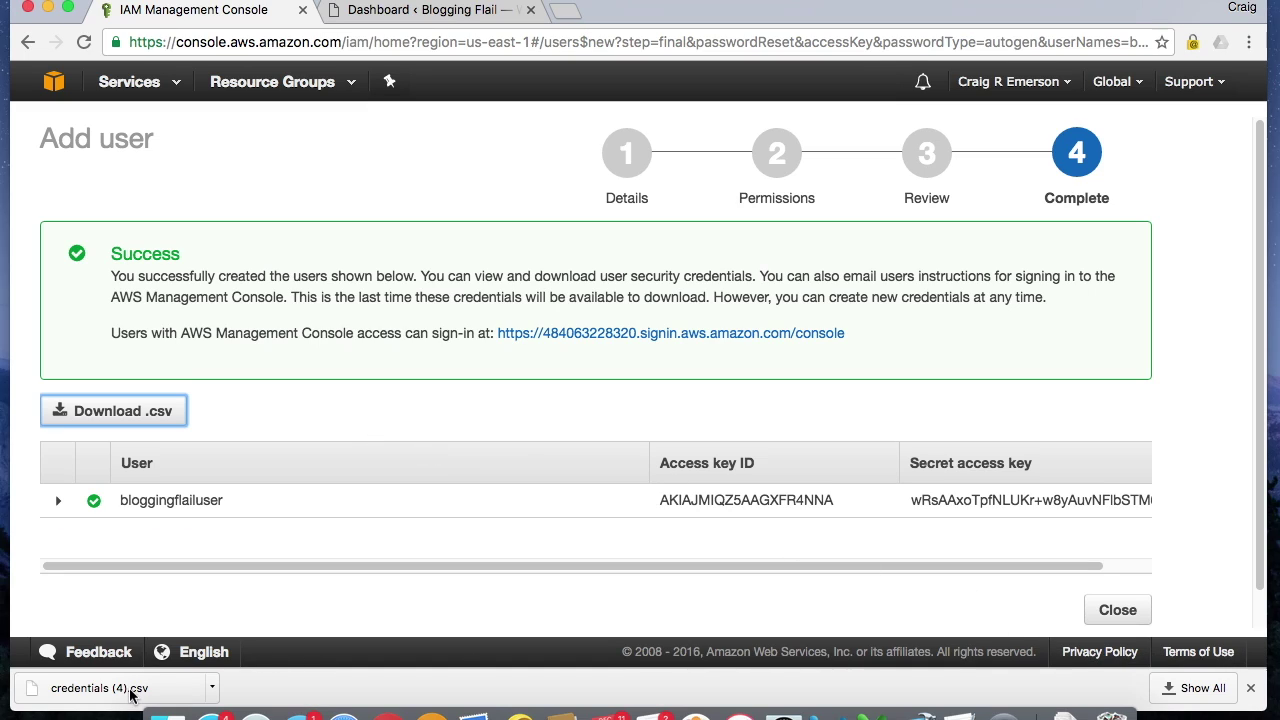
left_click(1120, 610)
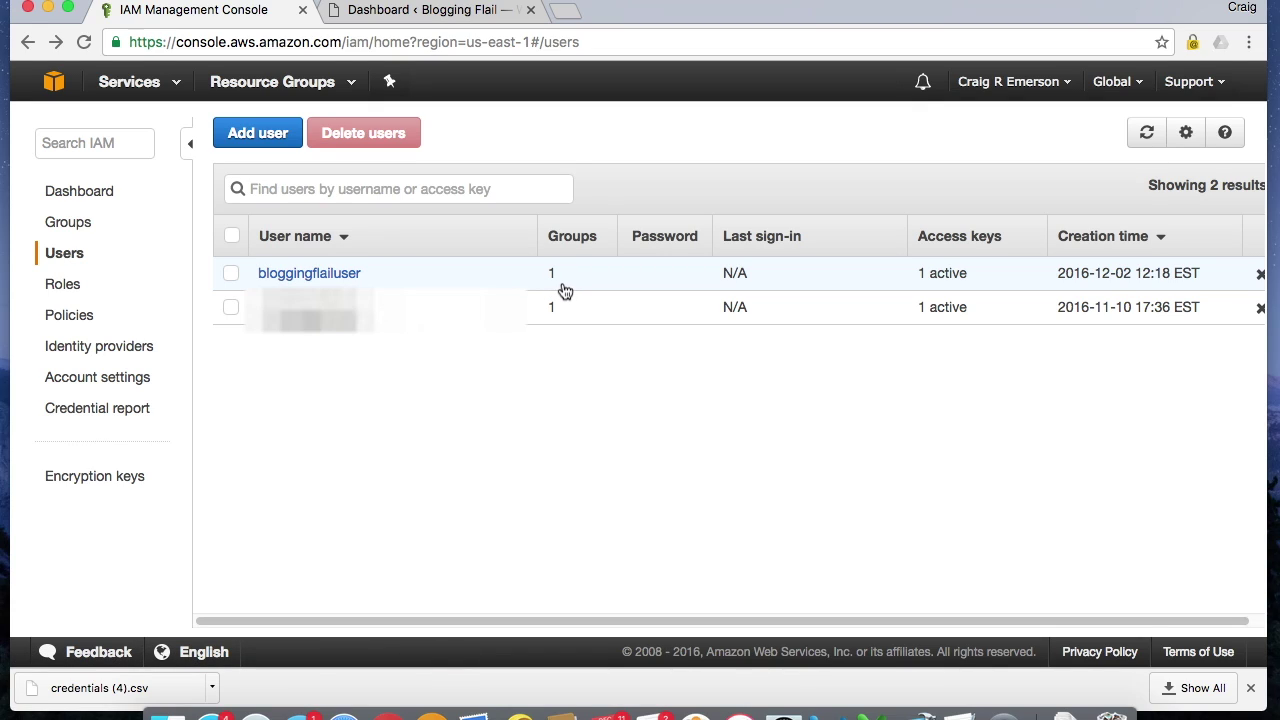
Step: Show the list of IAM groups
left_click(63, 225)
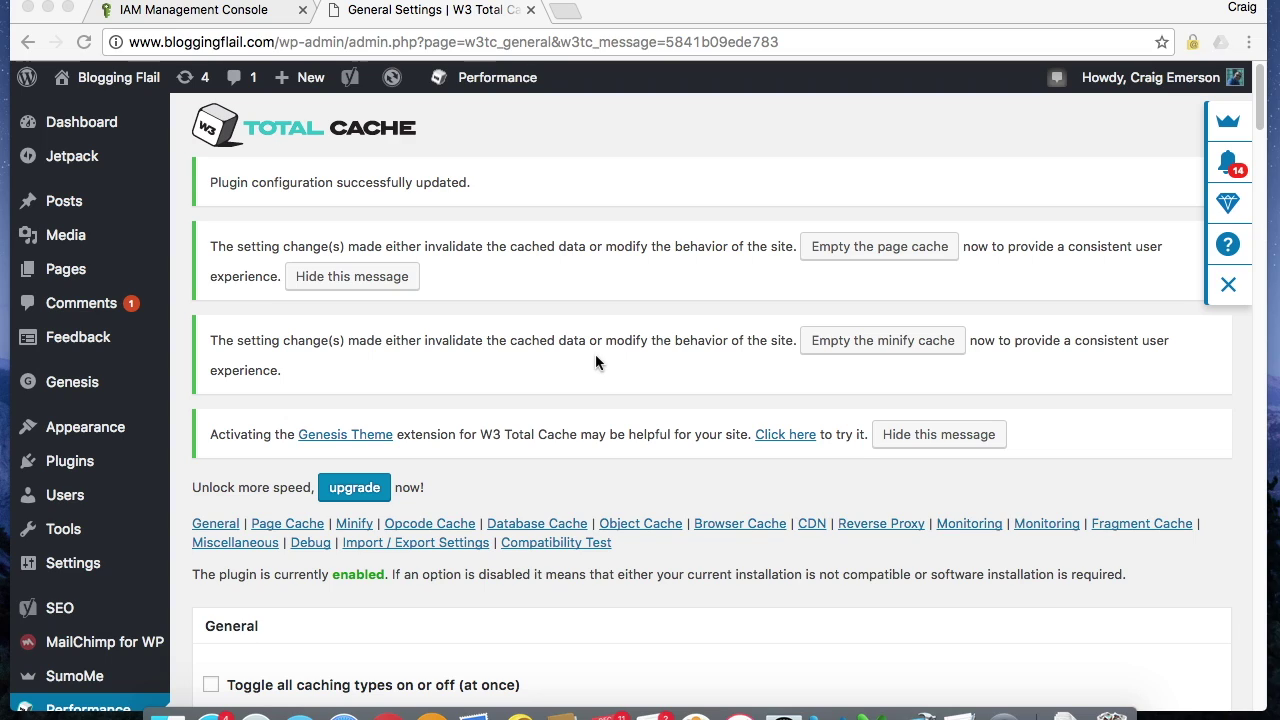
Step: Reload the W3 Total Cache General Settings page
scroll(143, 493, "down", 3)
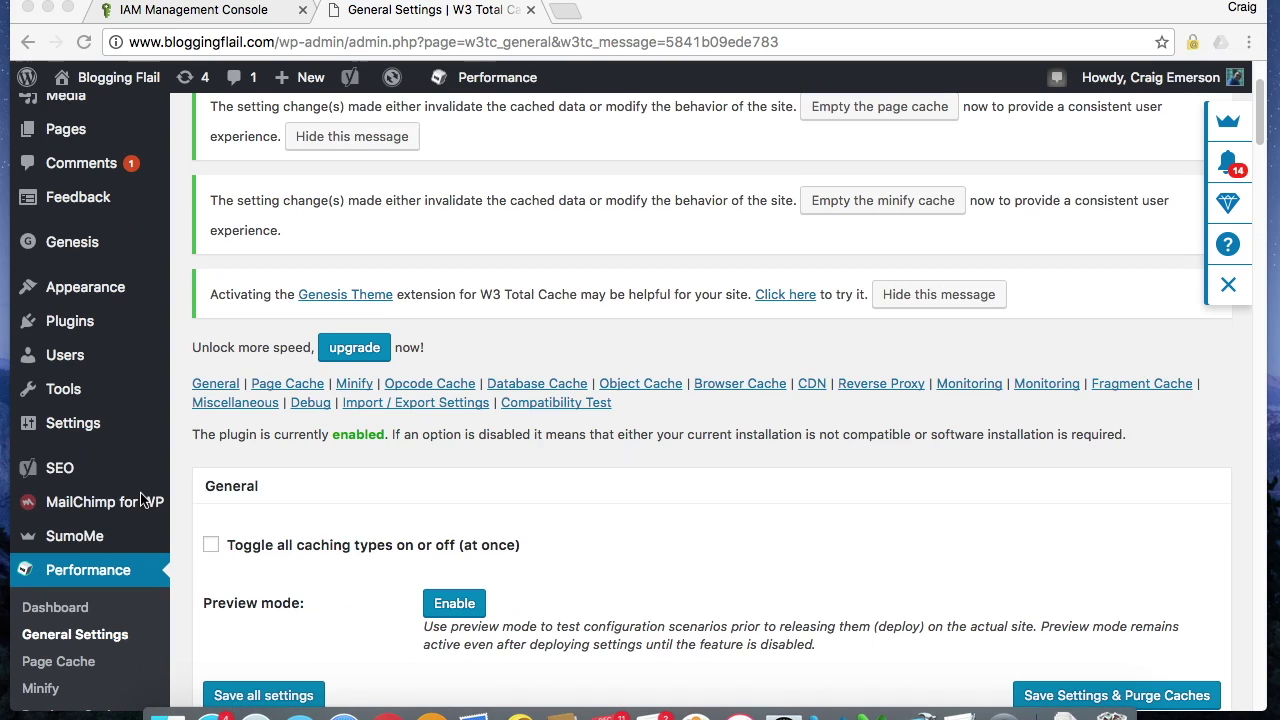
scroll(149, 504, "down", 2)
scroll(129, 338, "down", 2)
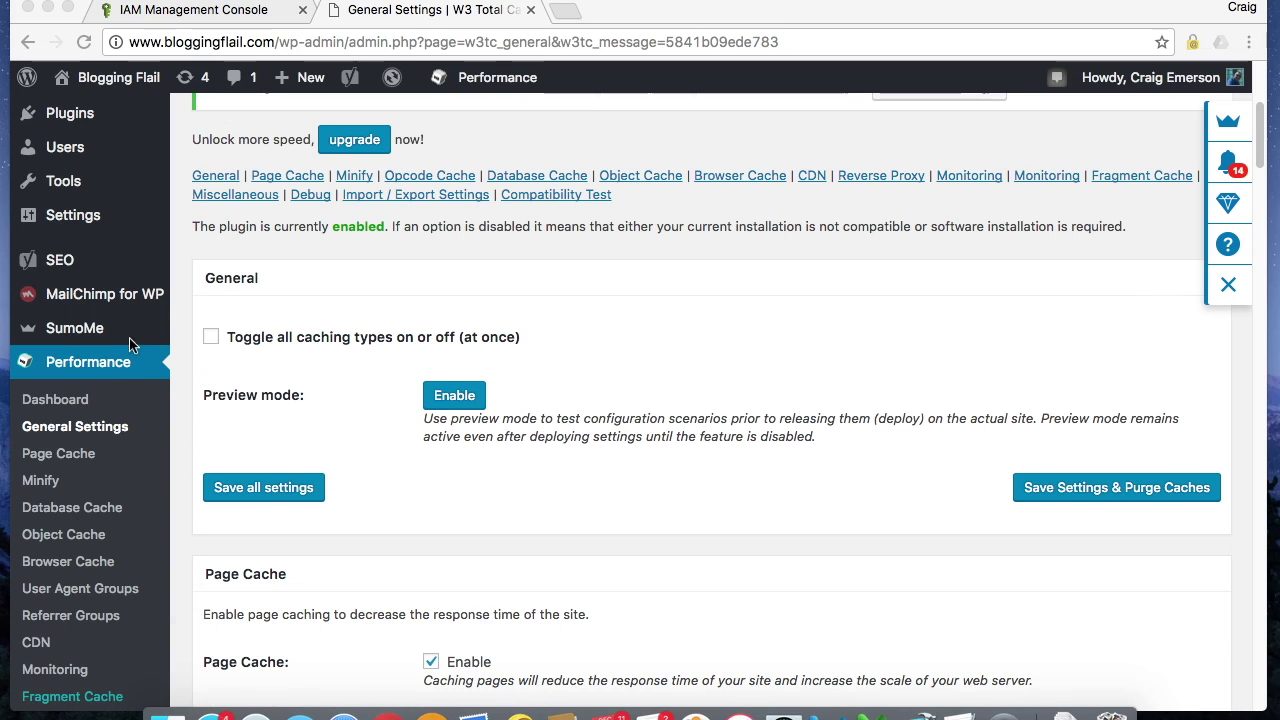
left_click(60, 430)
Step: Enable the CDN with type Amazon CloudFront (Origin Pull) and save all settings
scroll(348, 500, "down", 10)
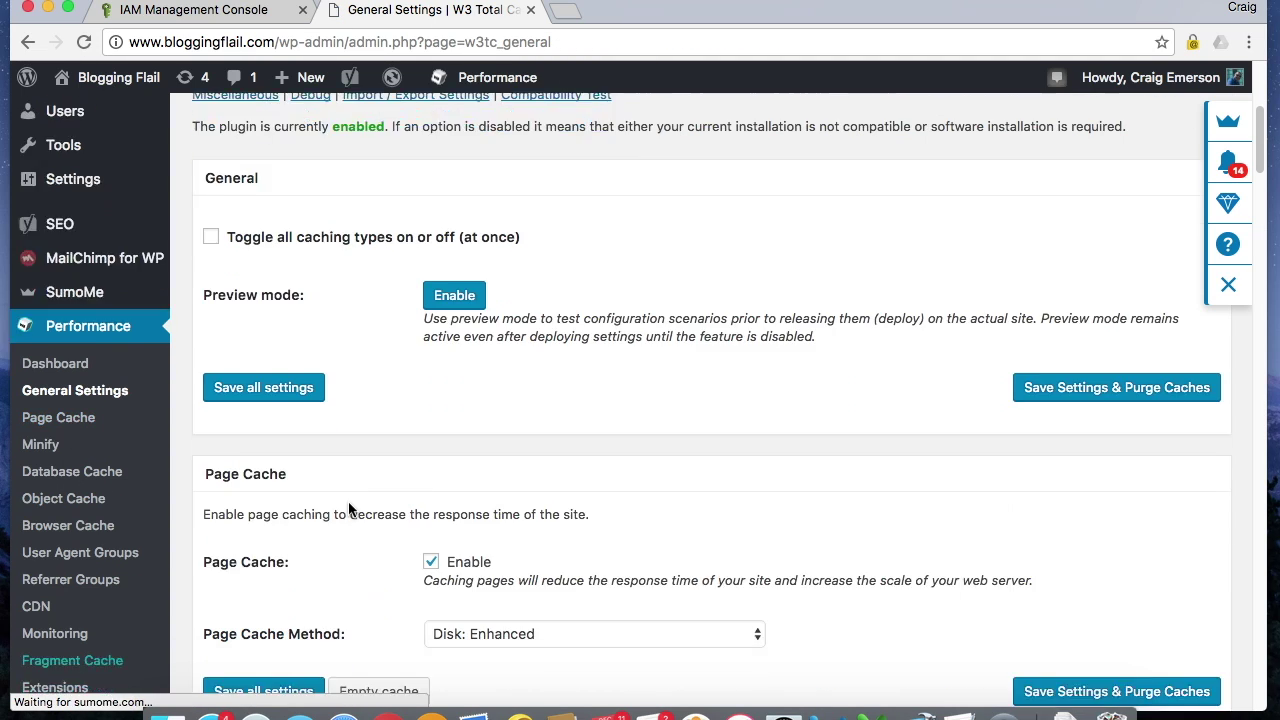
scroll(350, 508, "down", 15)
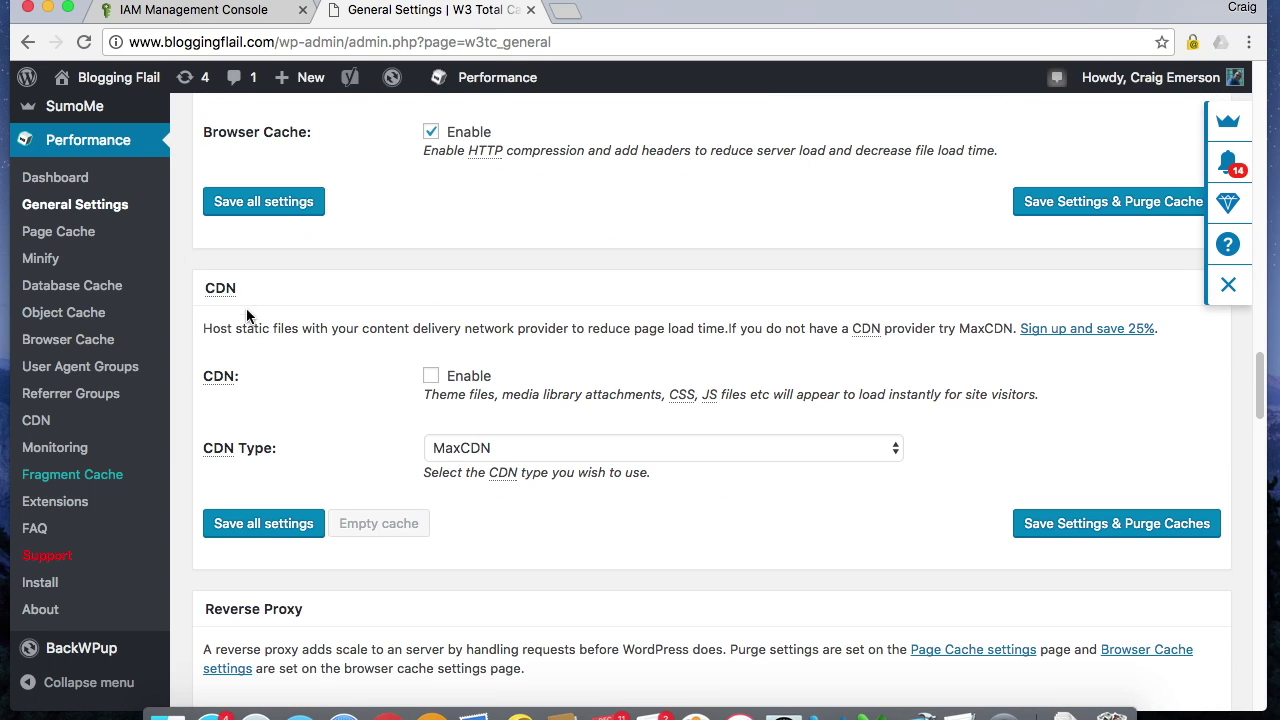
left_click(431, 376)
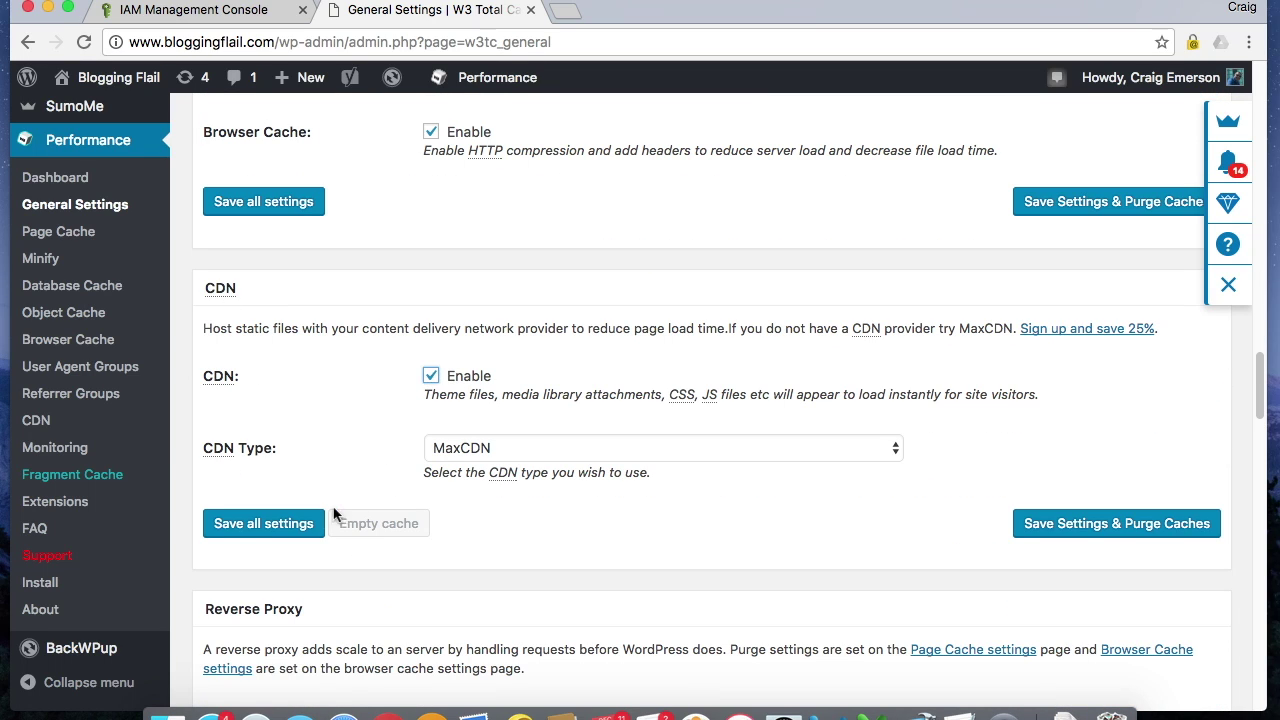
left_click(749, 452)
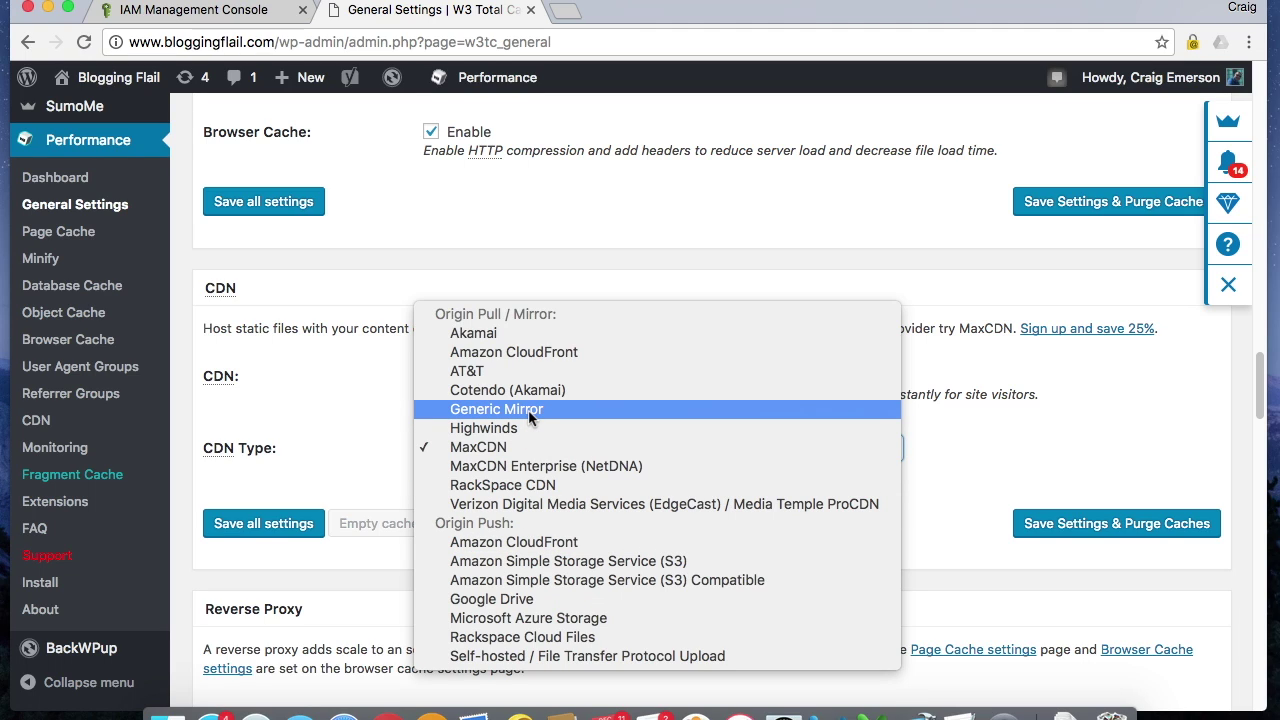
left_click(528, 353)
left_click(275, 530)
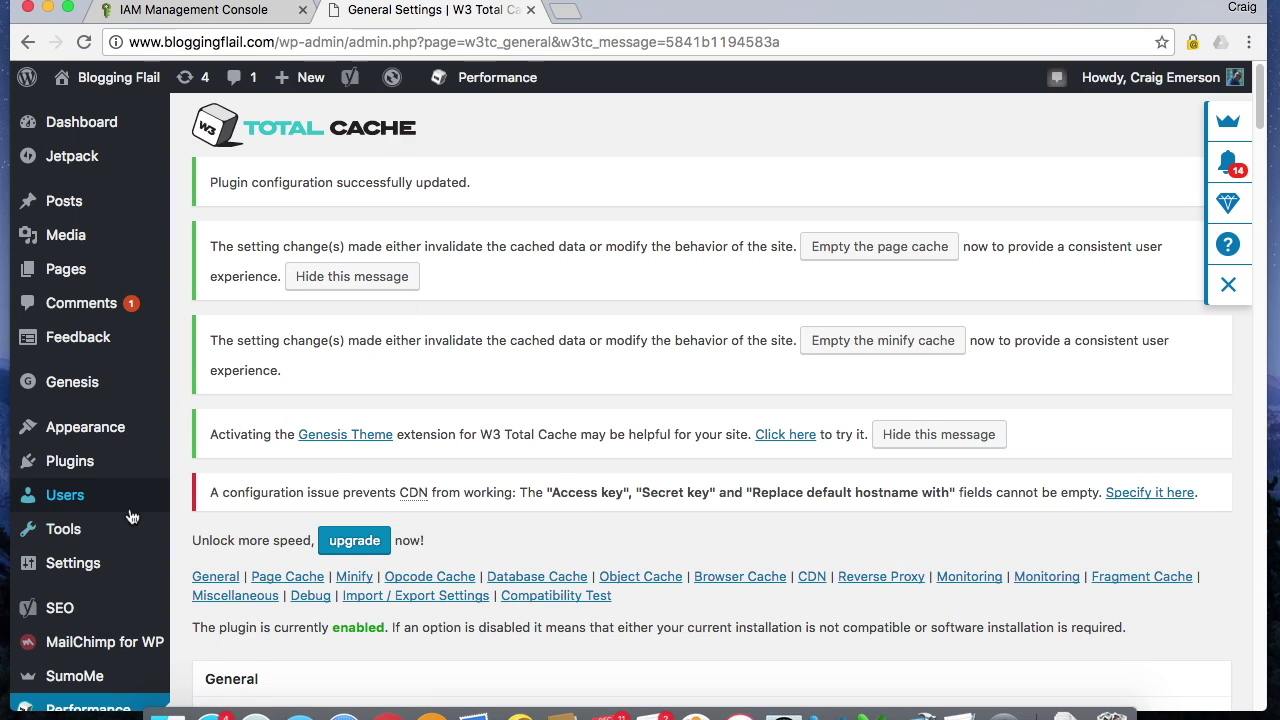
scroll(90, 480, "down", 3)
Step: Open Performance > CDN down to its Configuration section and bring up the credentials spreadsheet
scroll(132, 517, "down", 1)
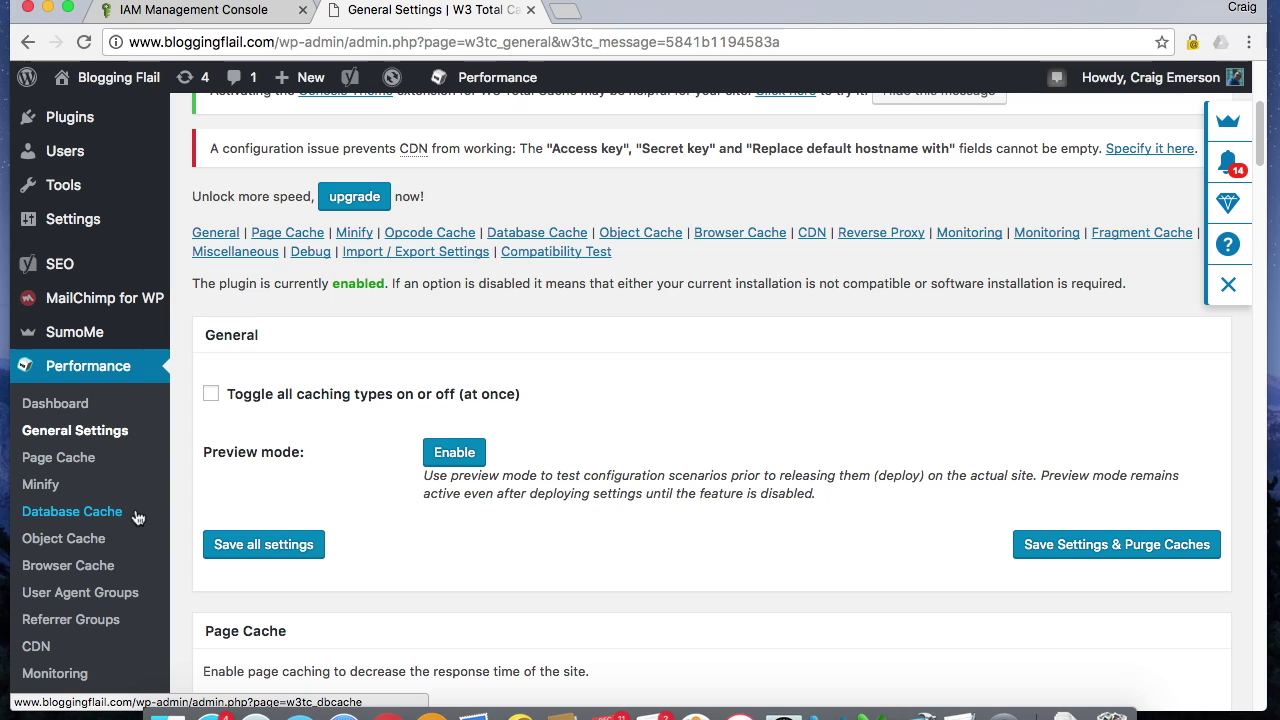
scroll(88, 370, "down", 1)
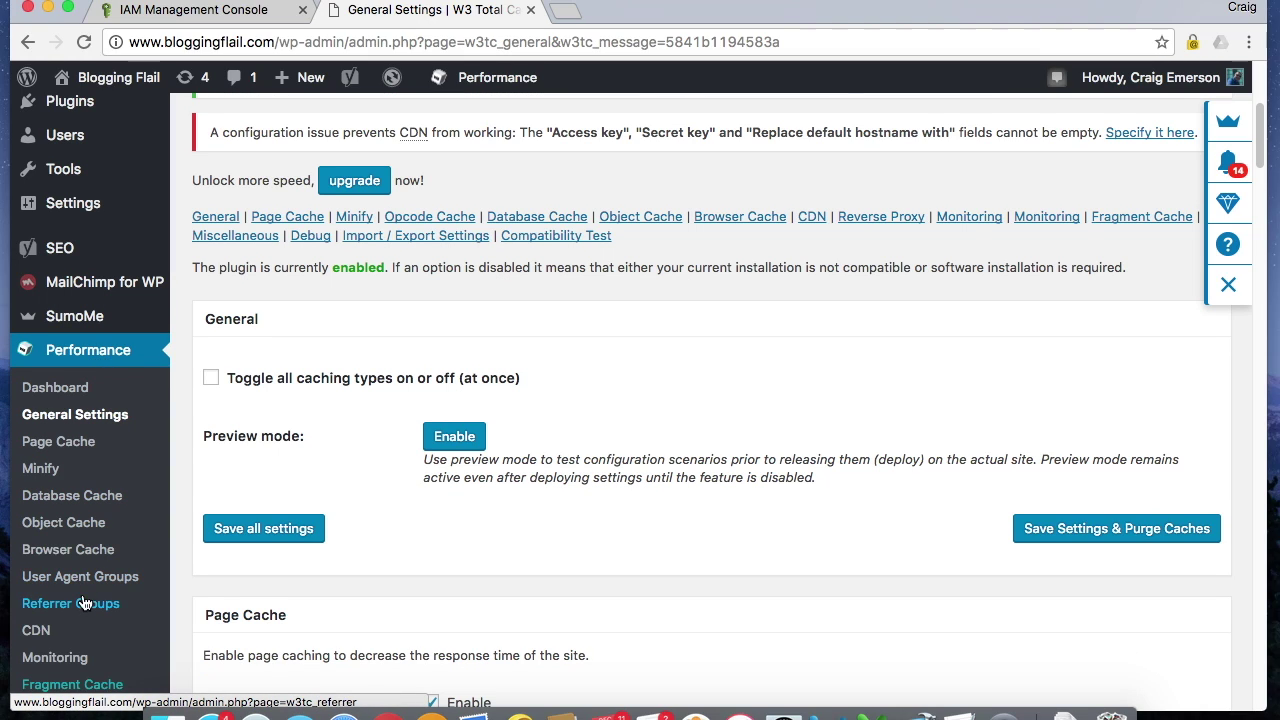
left_click(36, 630)
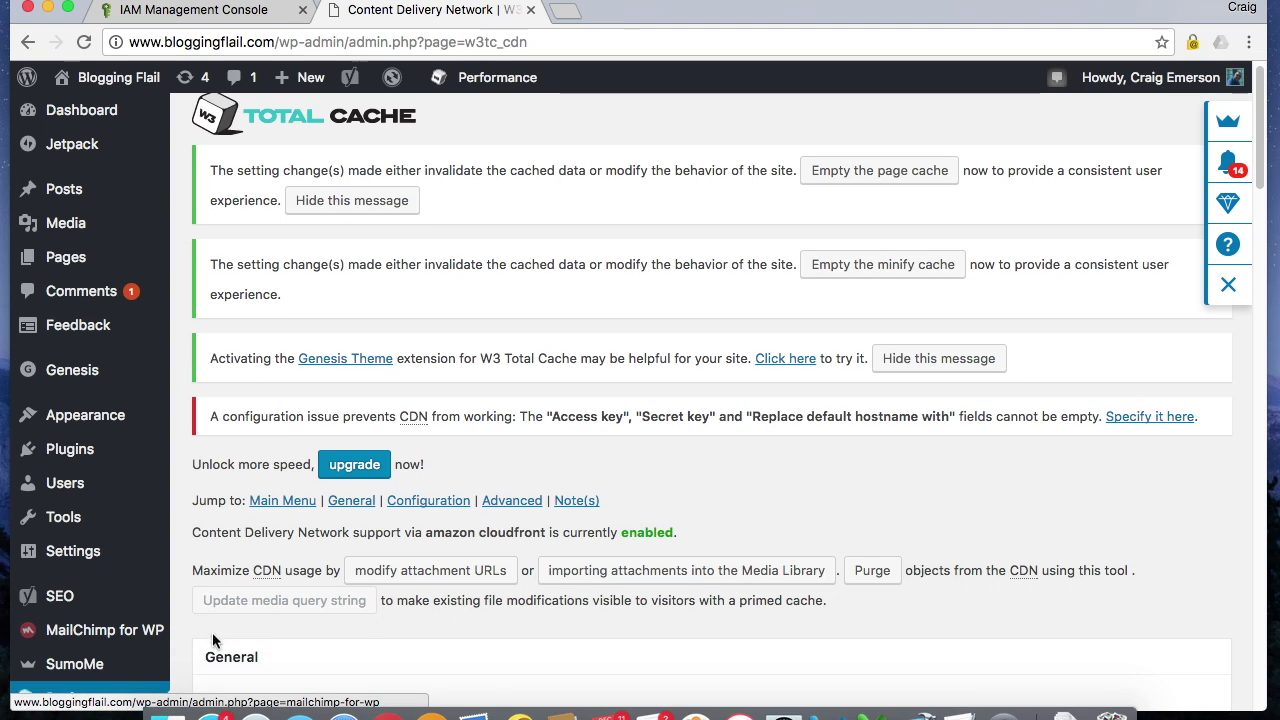
scroll(215, 630, "down", 2)
scroll(230, 626, "down", 5)
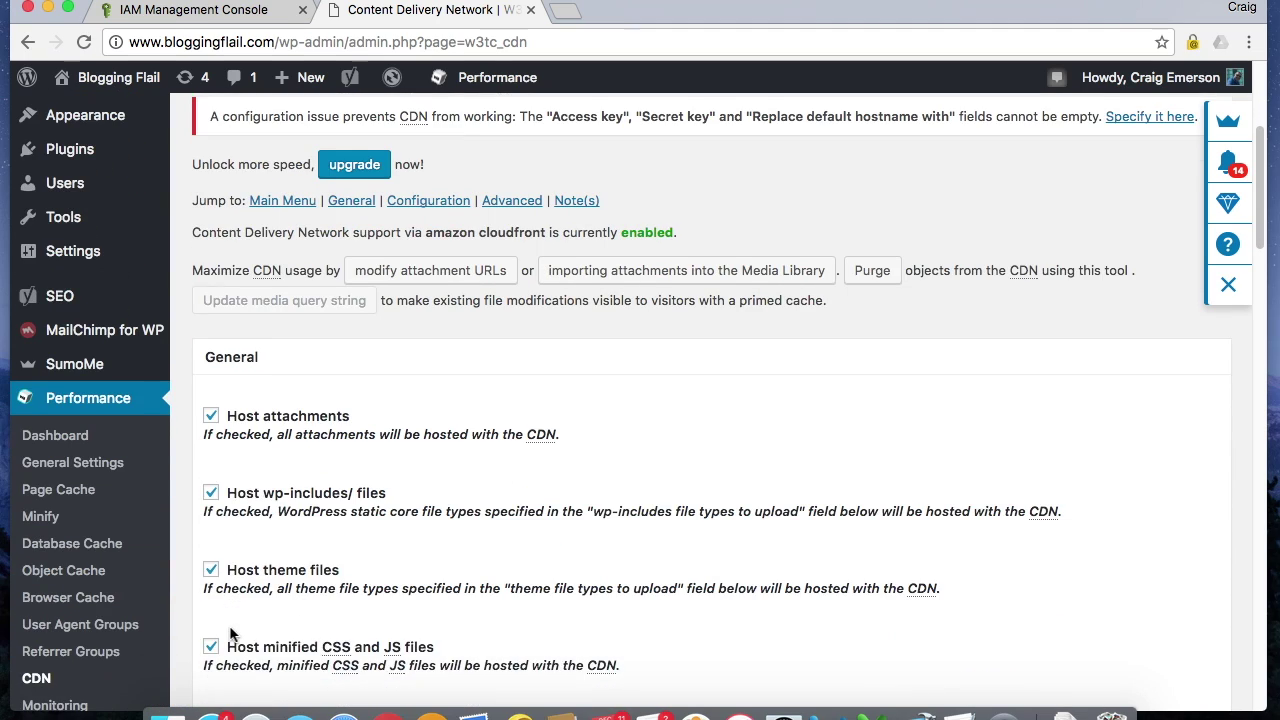
scroll(266, 346, "down", 1)
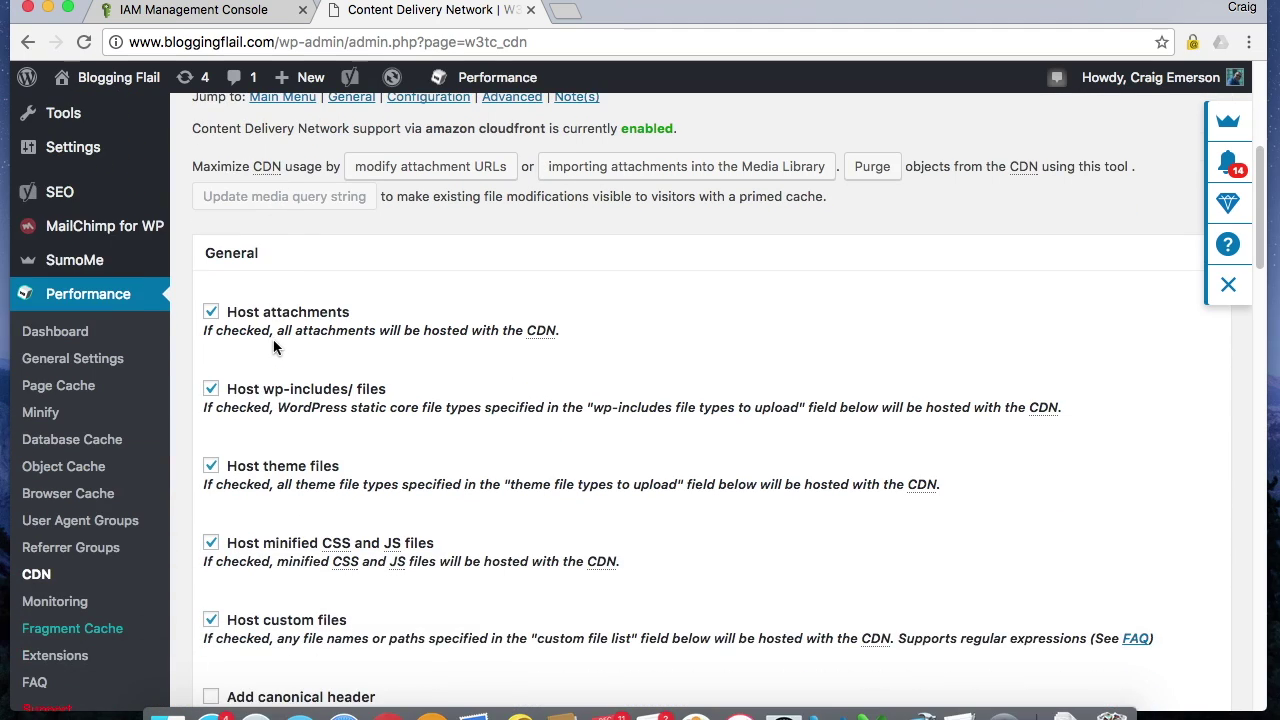
scroll(245, 500, "down", 1)
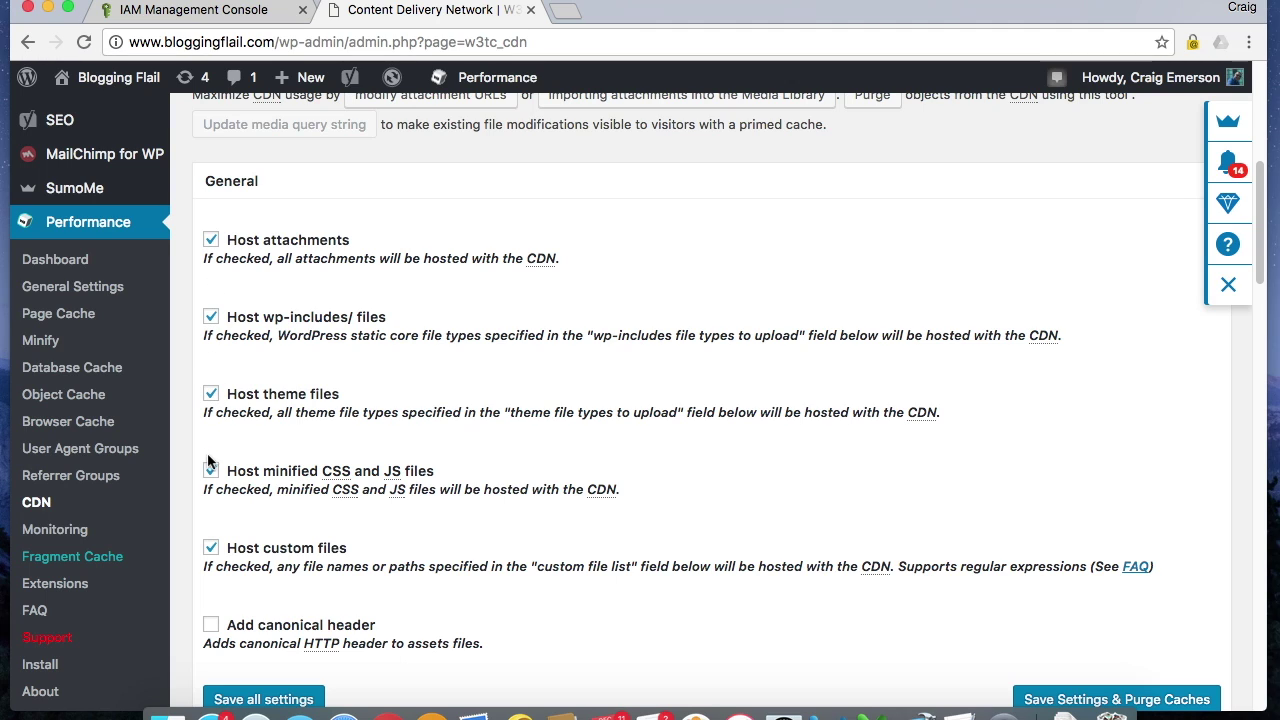
scroll(303, 481, "down", 5)
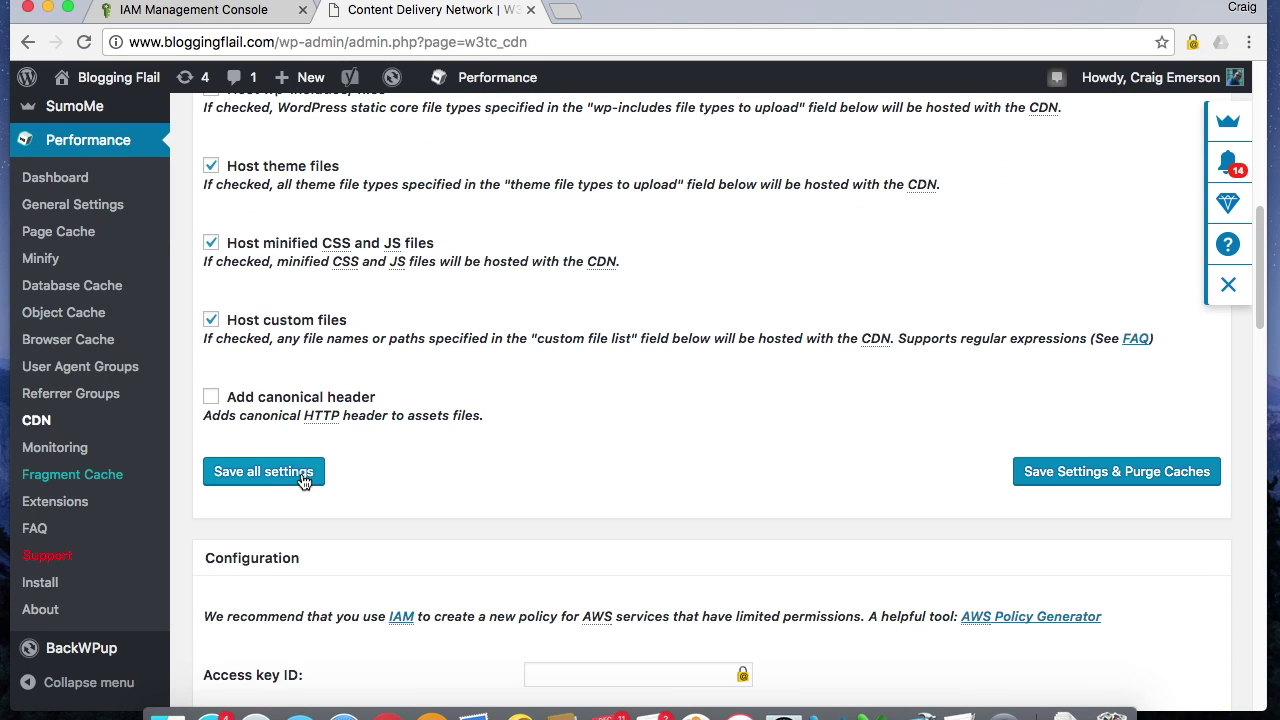
scroll(303, 481, "down", 7)
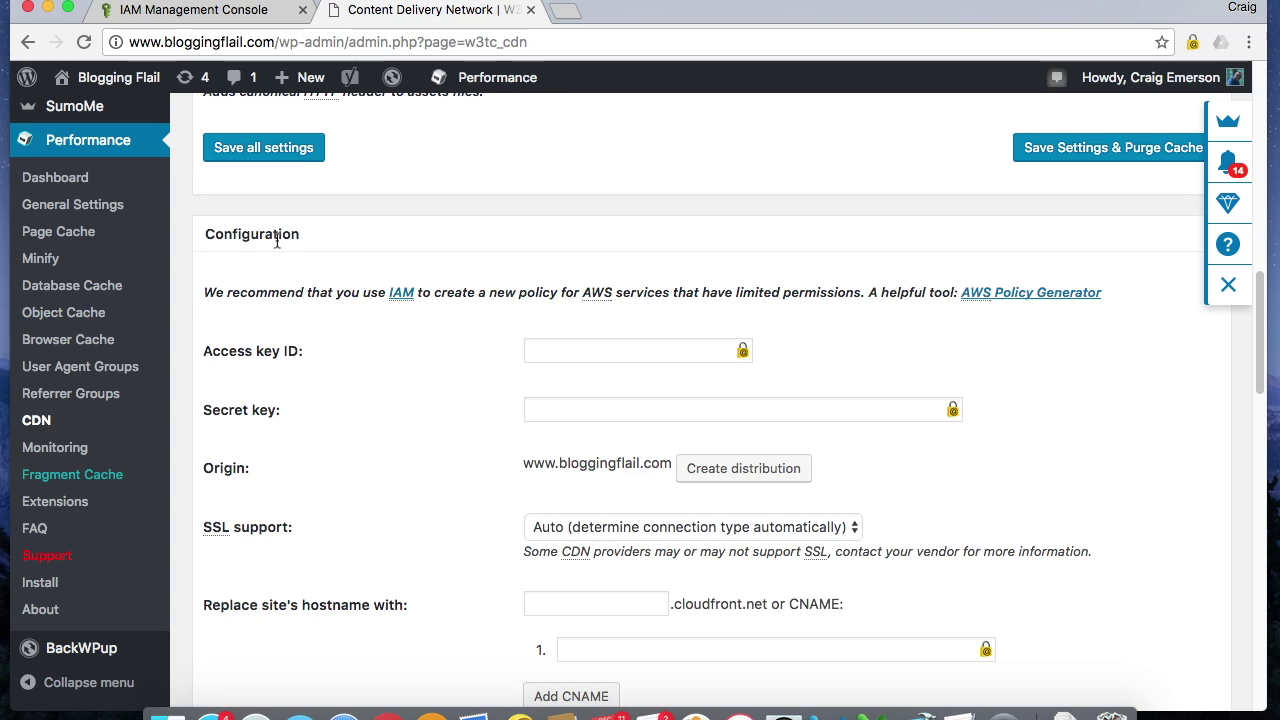
scroll(277, 240, "down", 1)
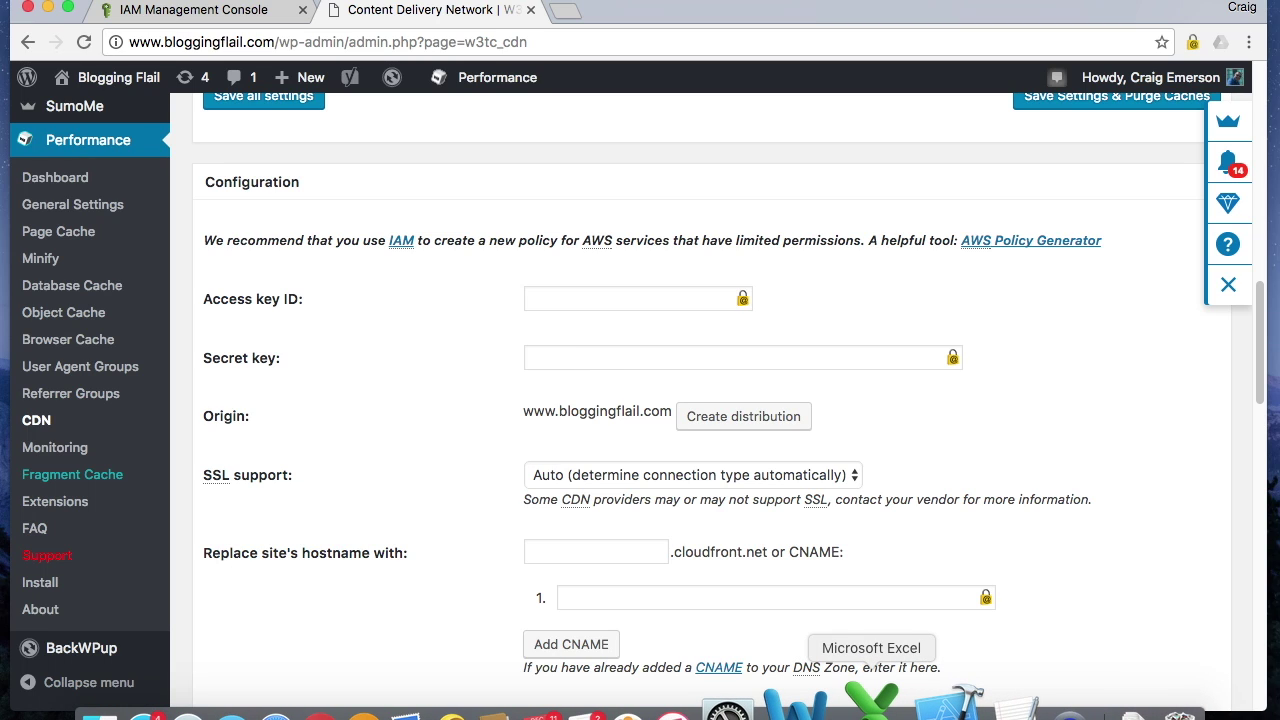
left_click(871, 705)
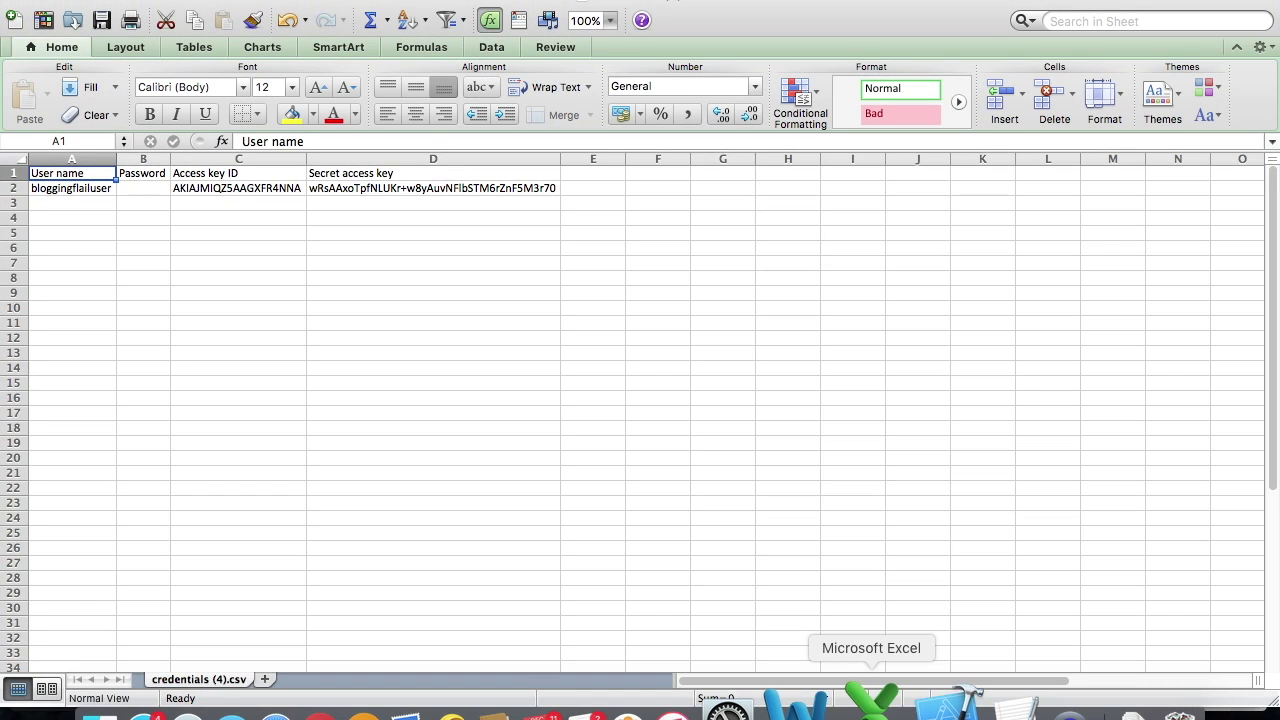
Step: Copy the access key ID from cell C2 into the CDN Access key ID field
left_click(218, 189)
left_click_drag(403, 141, 109, 145)
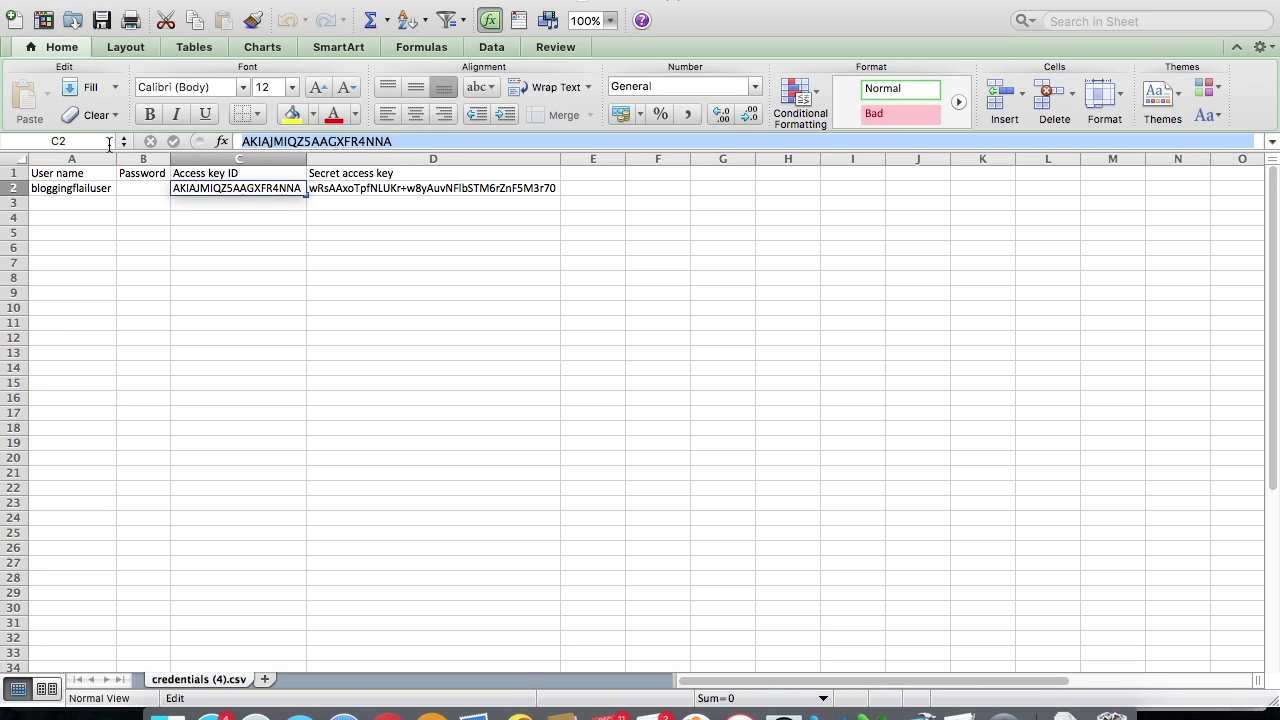
key("super+c")
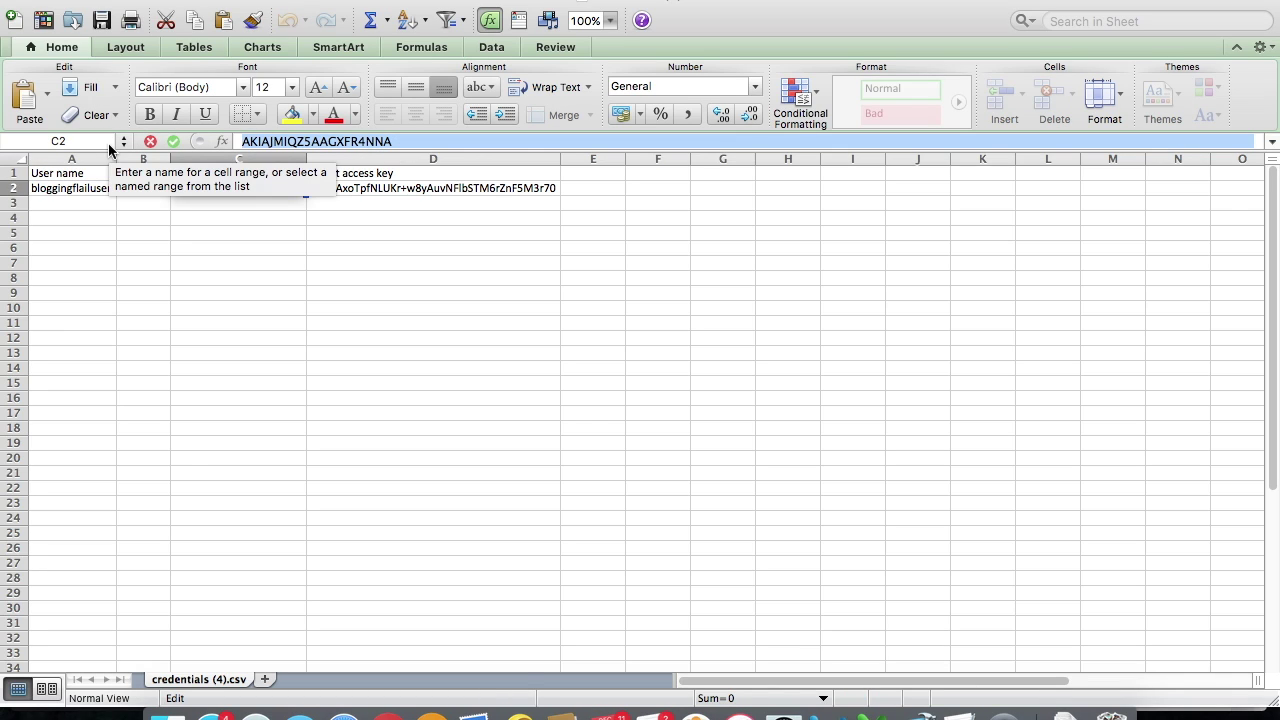
key("super+Tab")
left_click(566, 295)
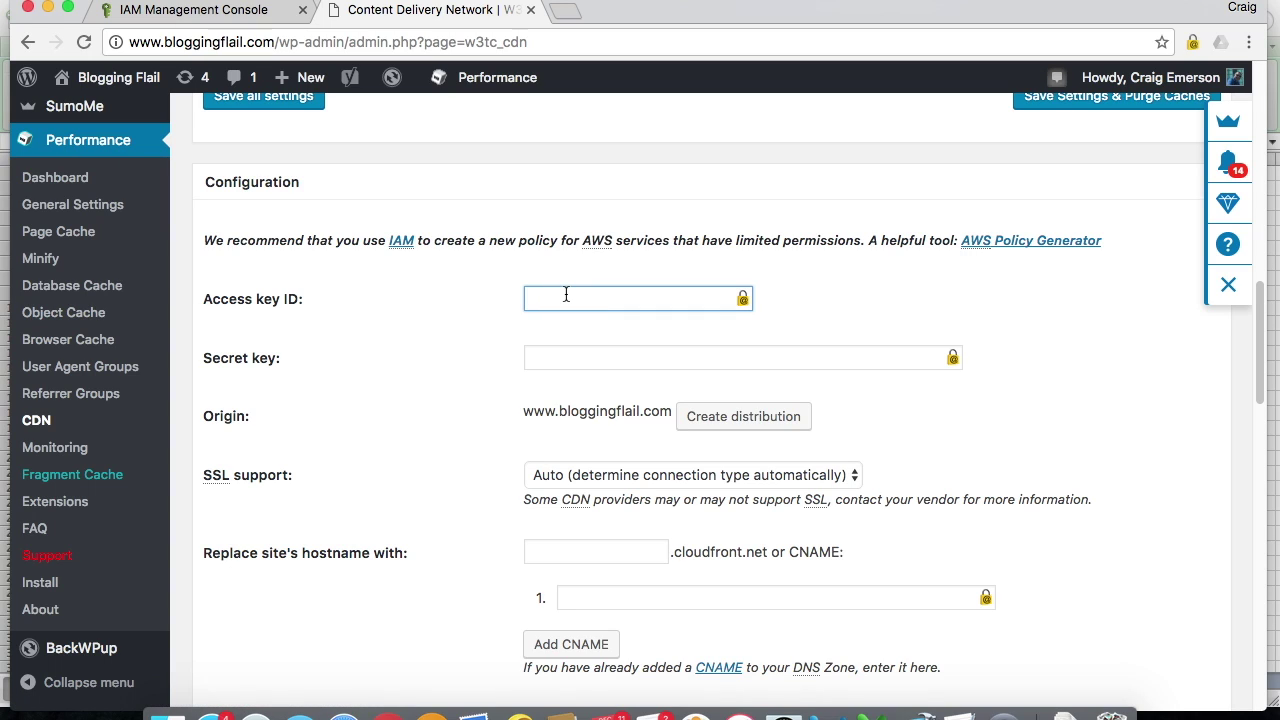
key("super+v")
double_click(566, 295)
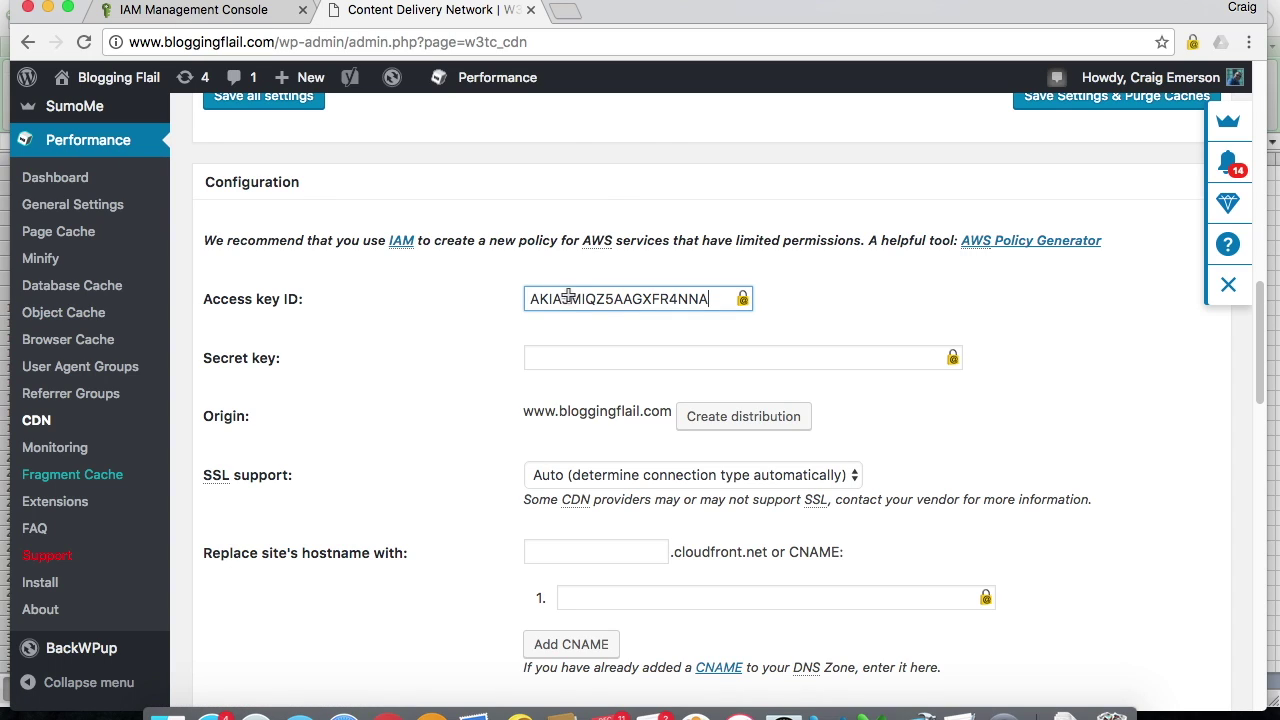
Step: Copy the secret access key from cell D2 into the CDN Secret key field
key("super+Tab")
left_click(466, 198)
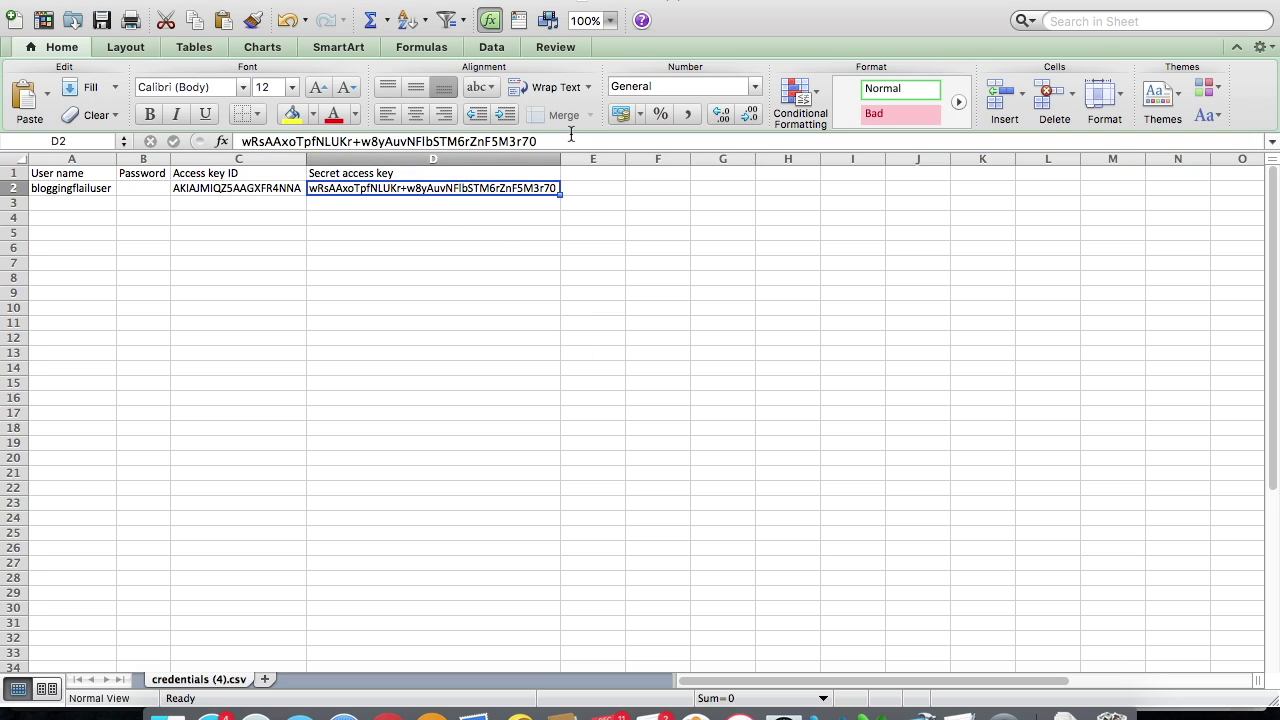
left_click_drag(538, 141, 229, 141)
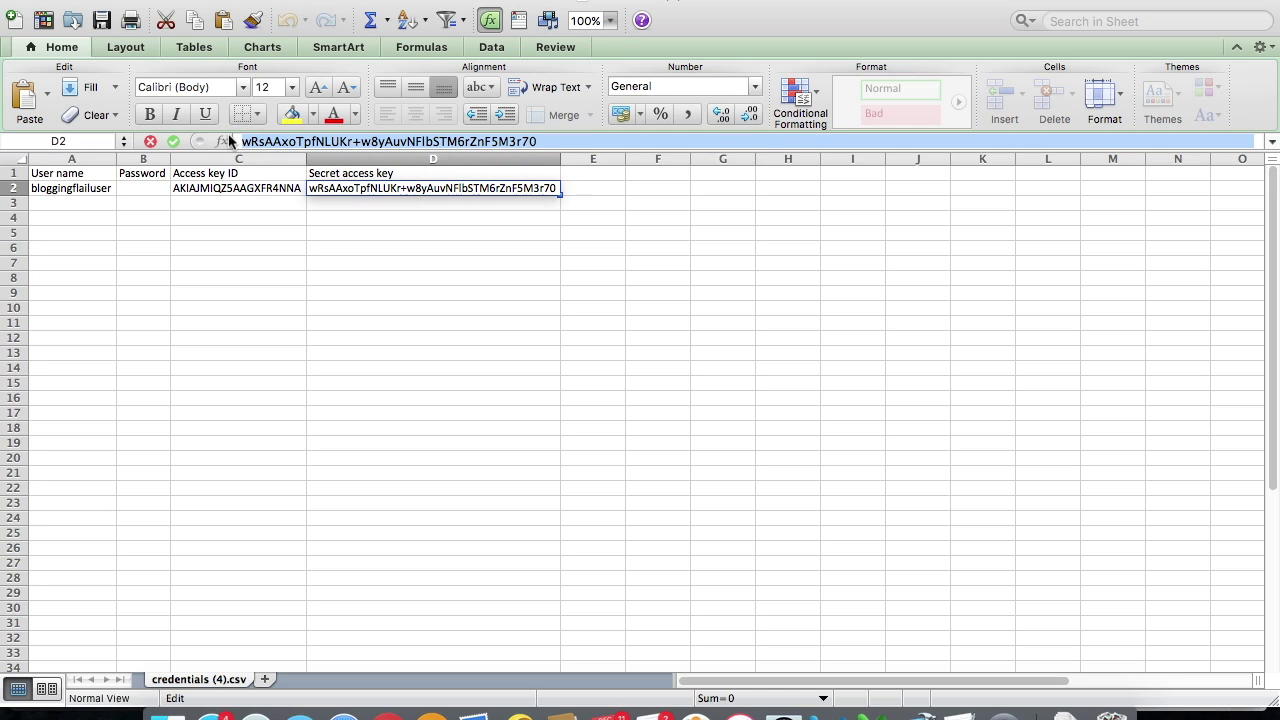
key("super+Tab")
left_click(586, 357)
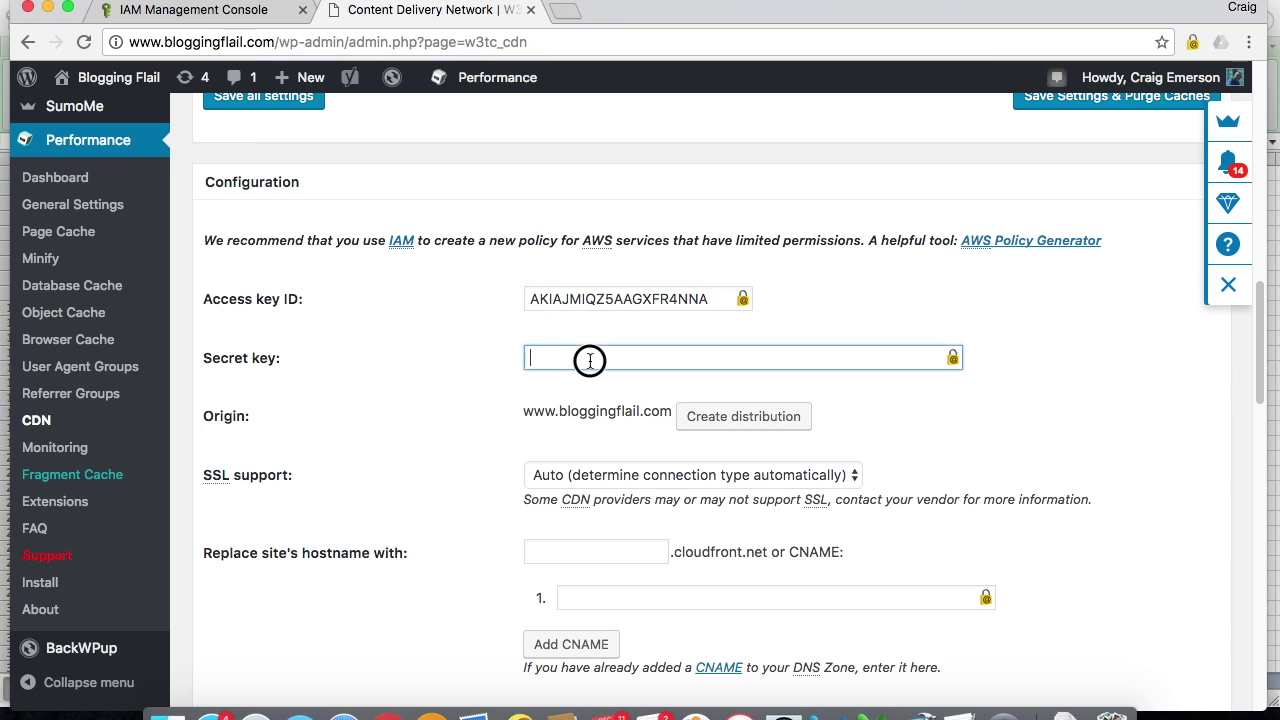
key("super+v")
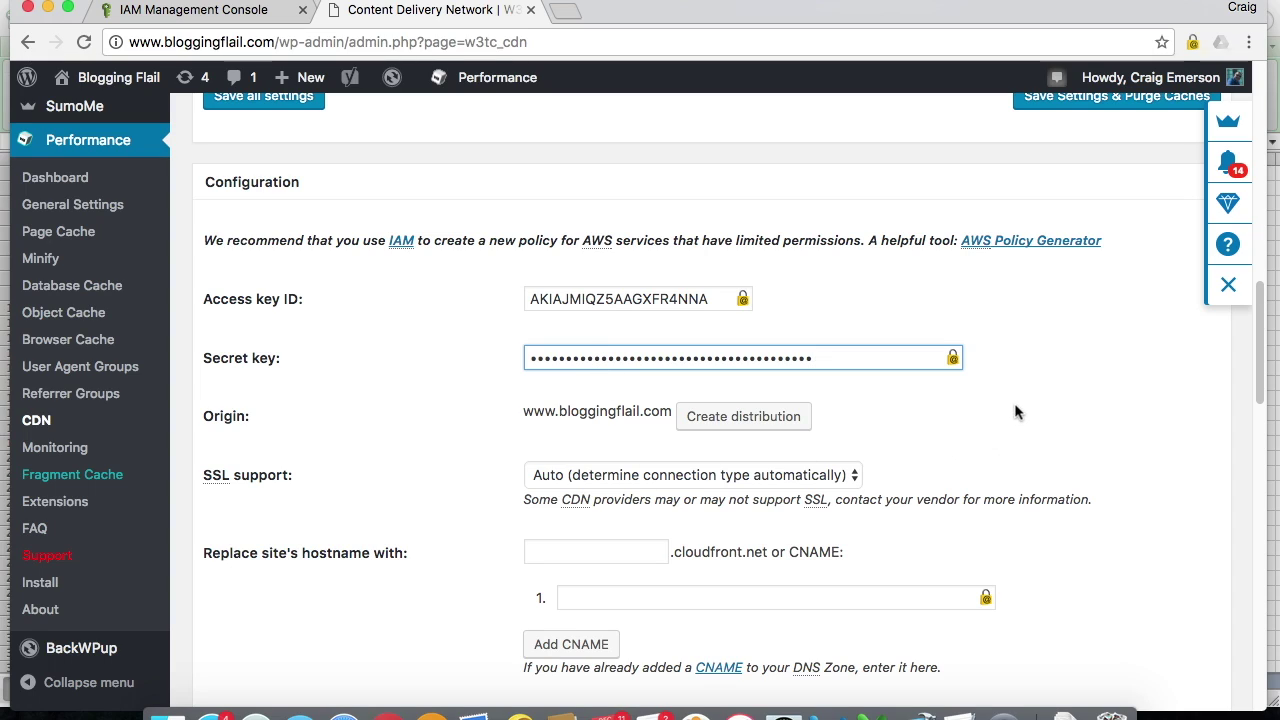
scroll(1023, 403, "down", 1)
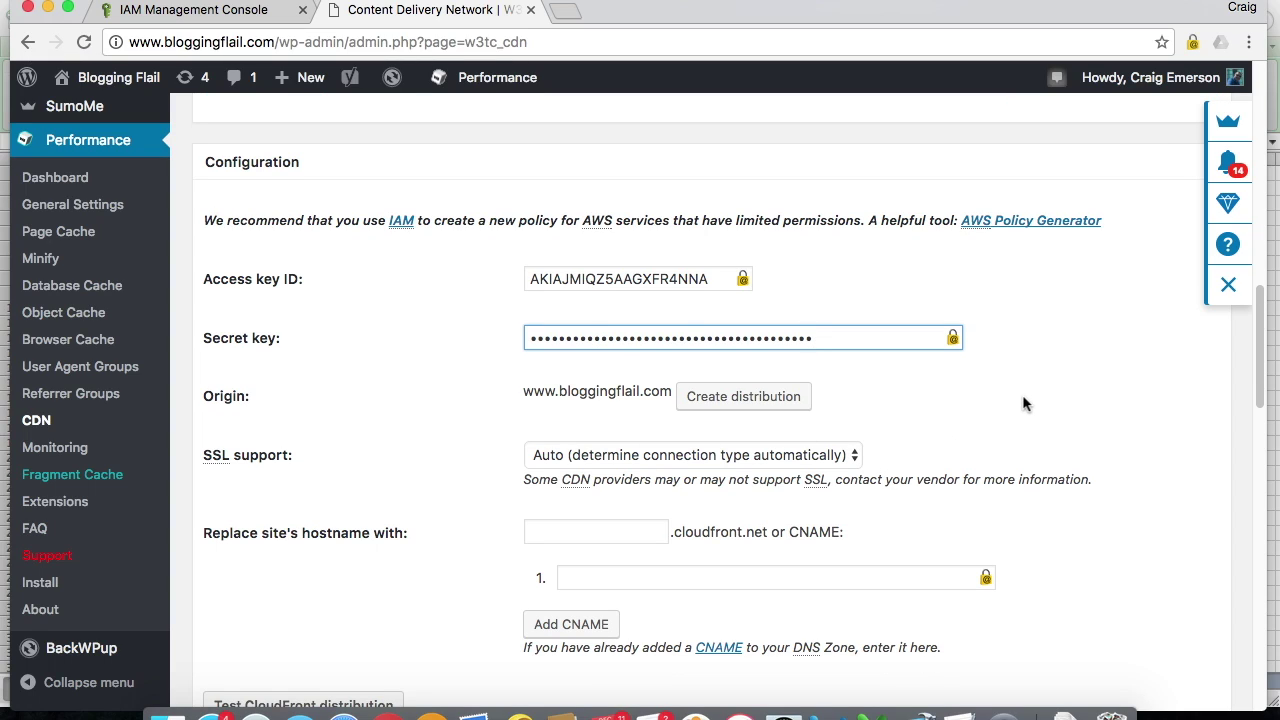
scroll(1023, 403, "down", 2)
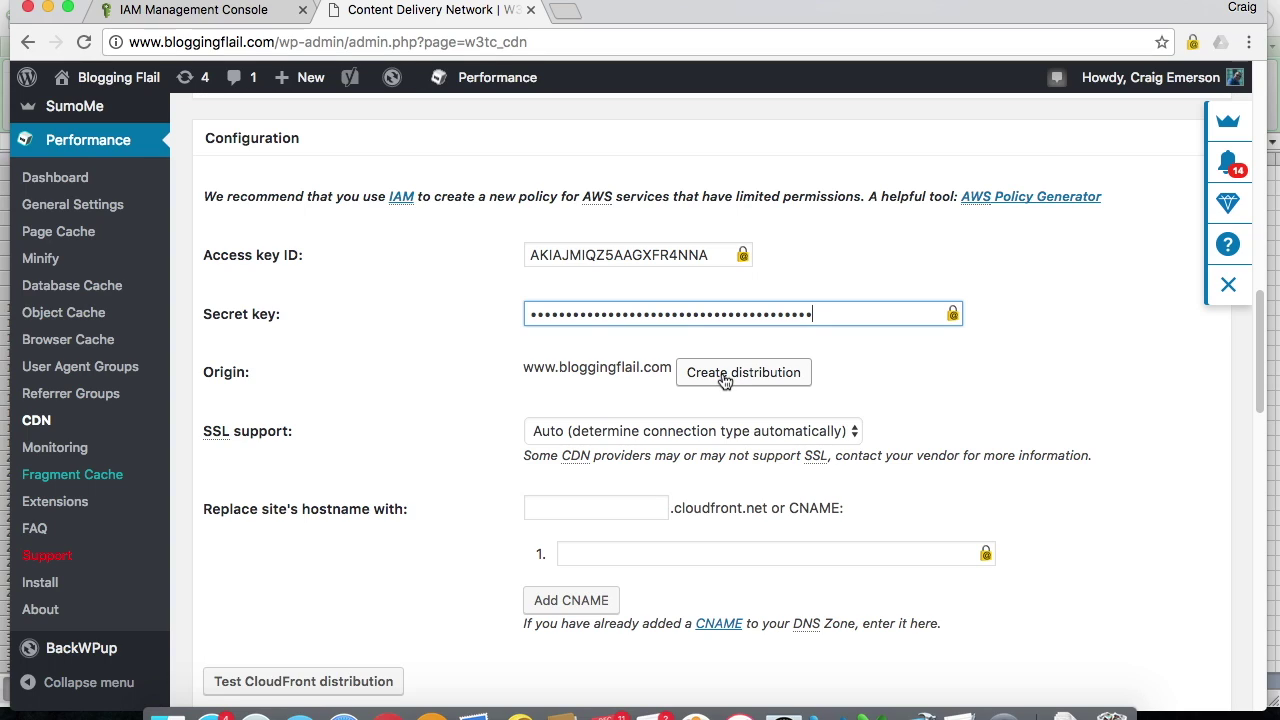
left_click(725, 380)
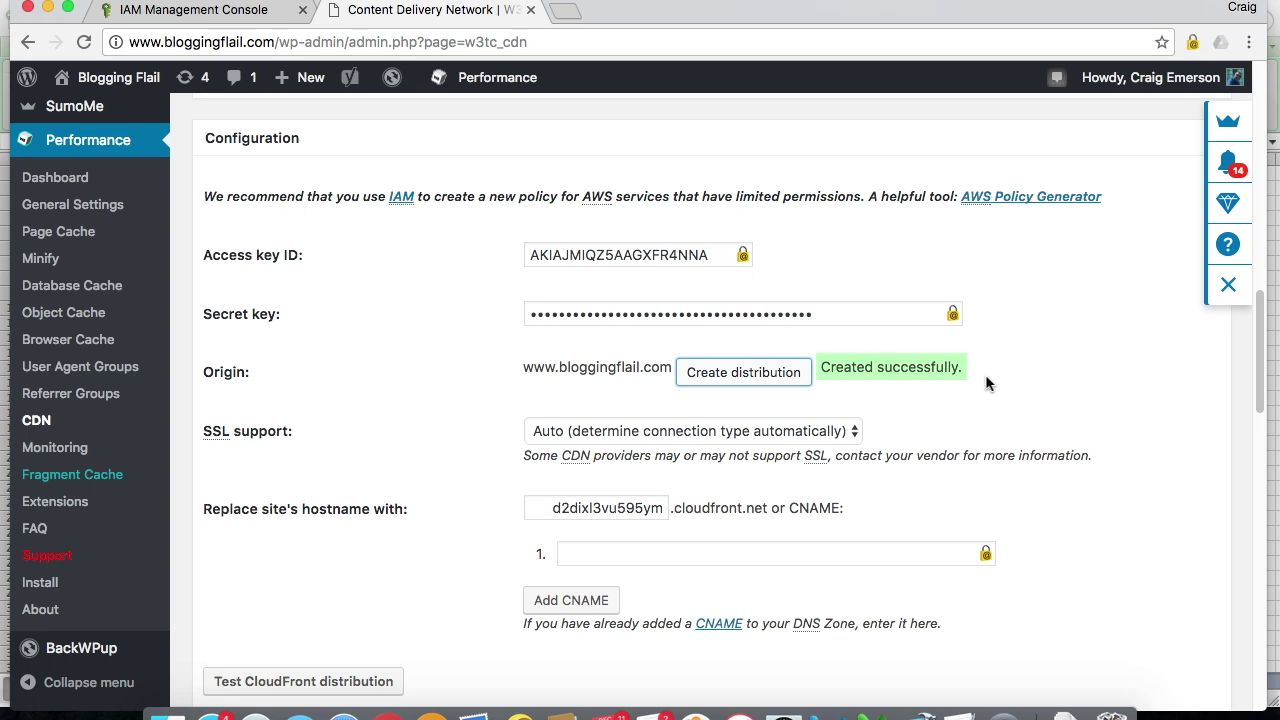
left_click(163, 12)
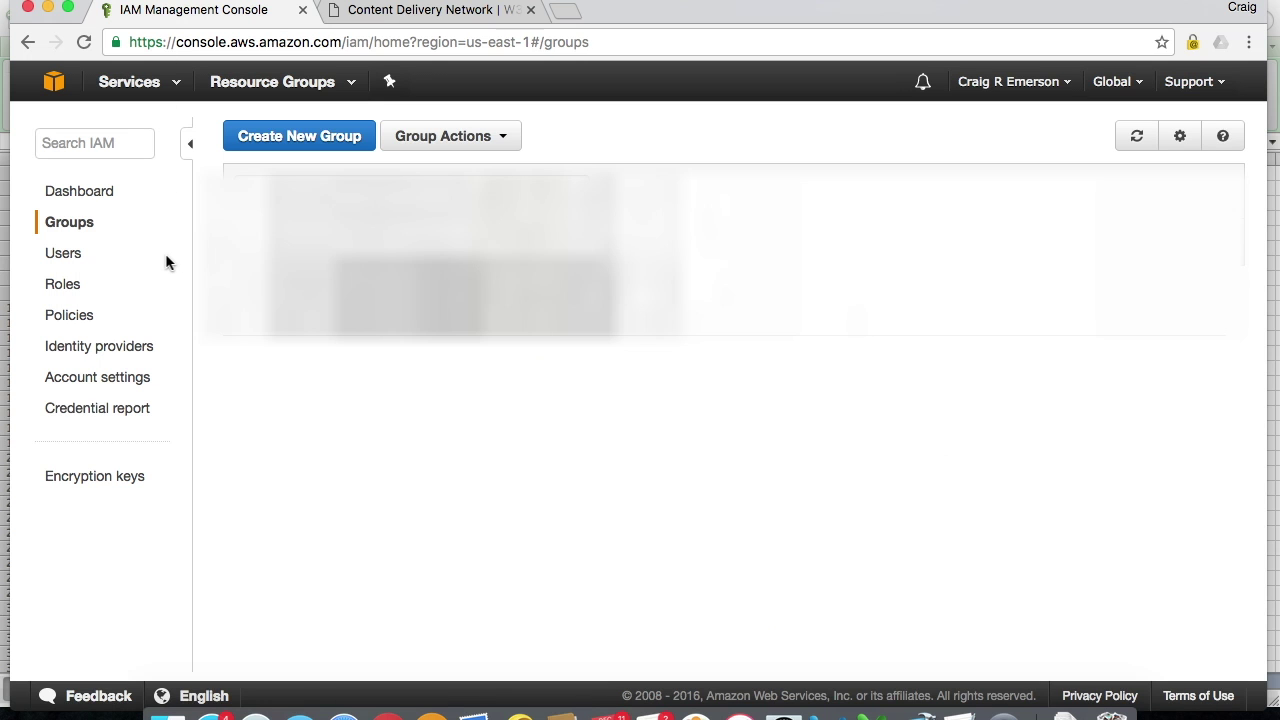
Step: Open CloudFront from the AWS services list and widen Domain Name to read the bloggingflail.com distribution
left_click(54, 81)
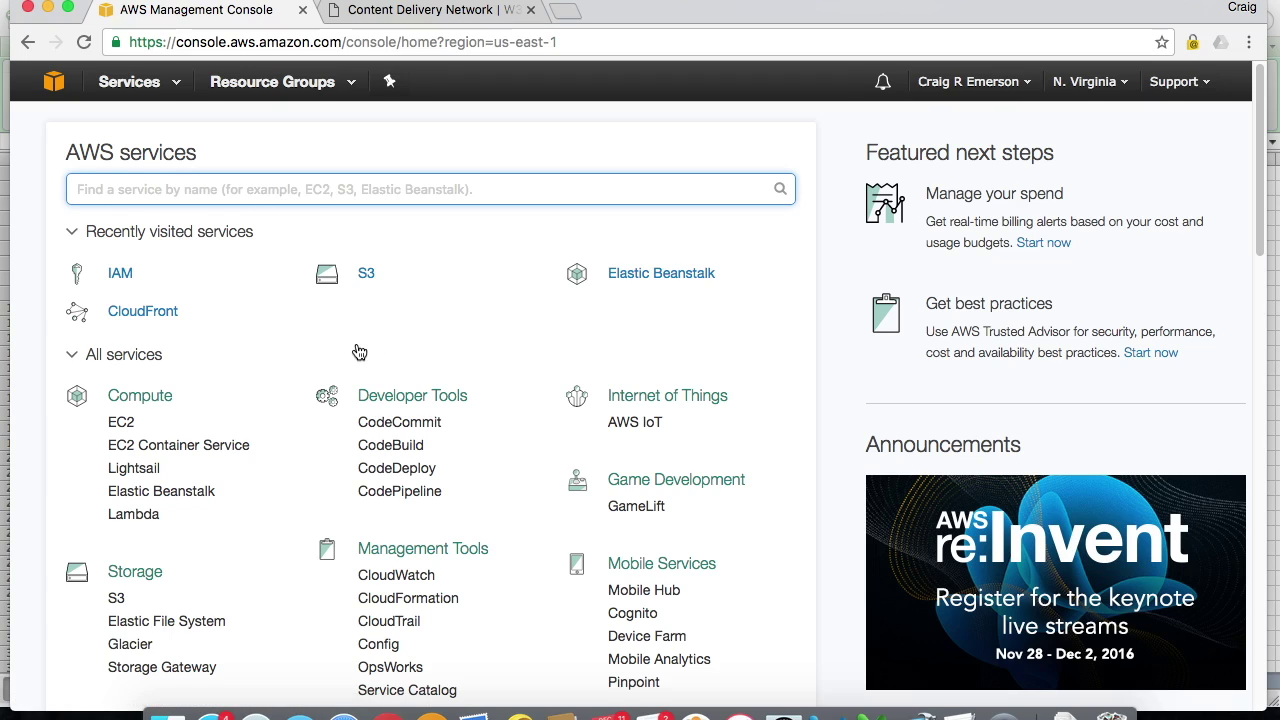
scroll(358, 352, "down", 1)
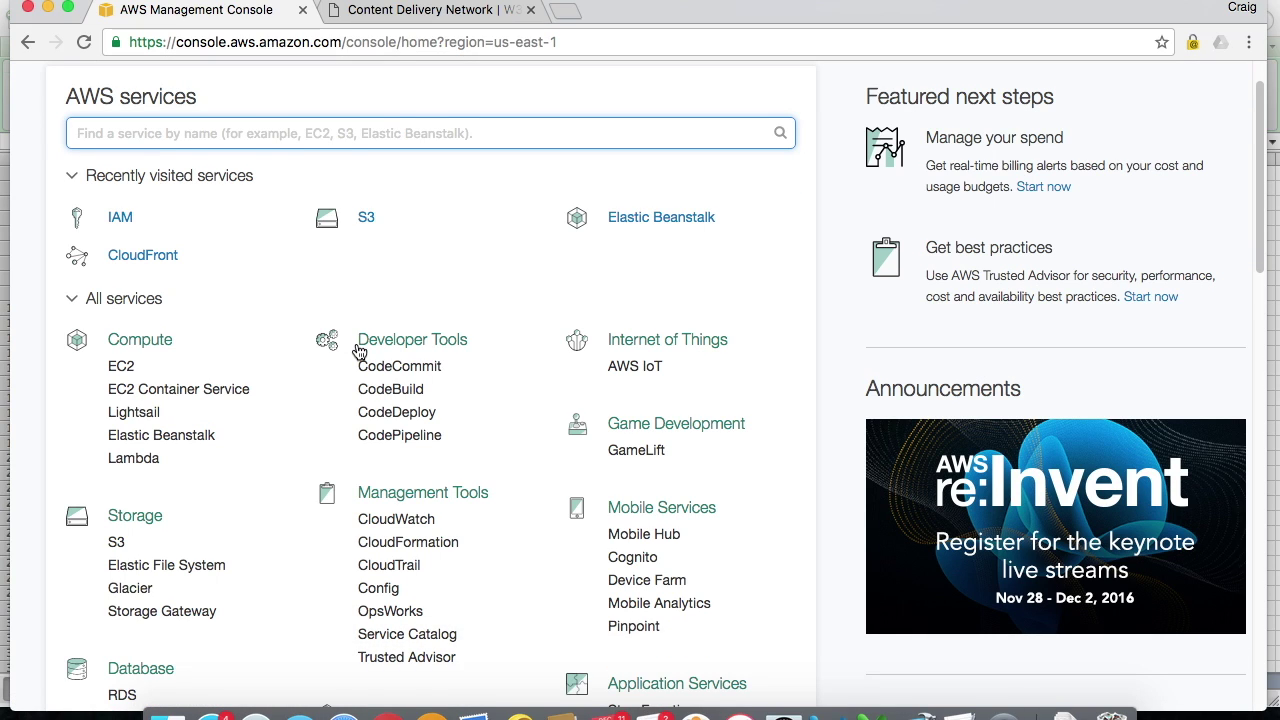
scroll(358, 352, "down", 3)
scroll(358, 348, "down", 2)
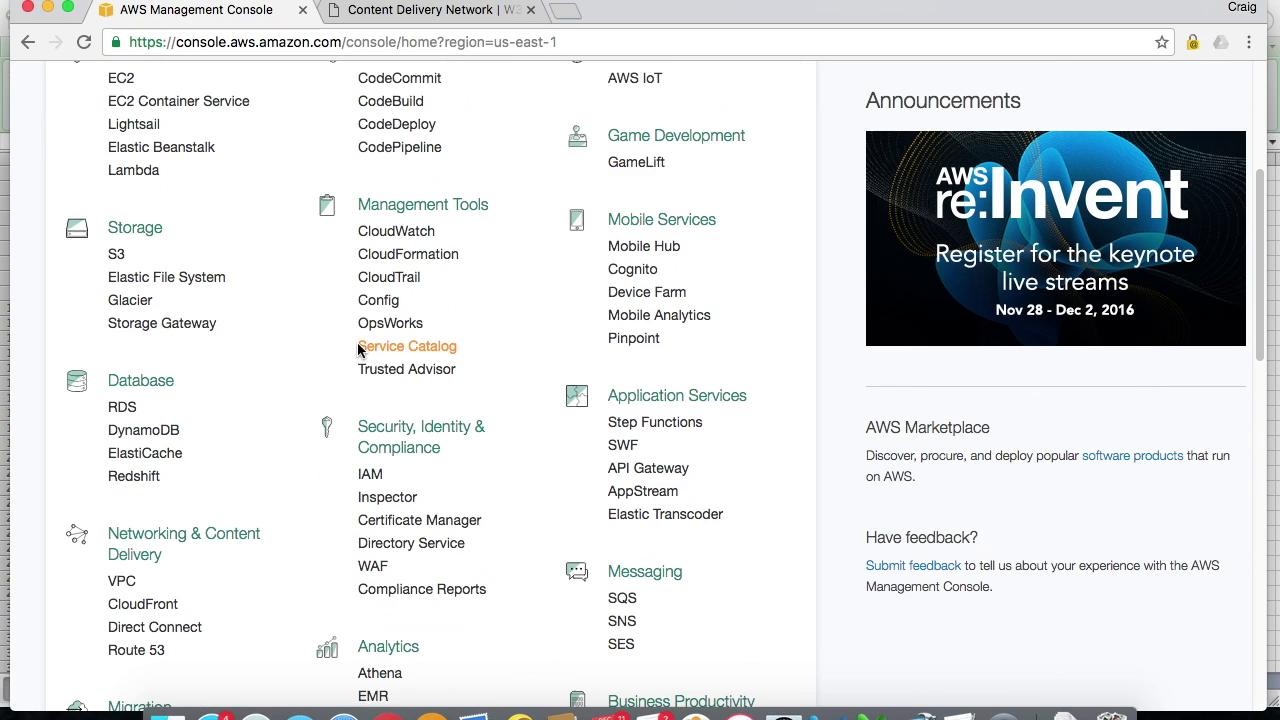
scroll(360, 340, "down", 1)
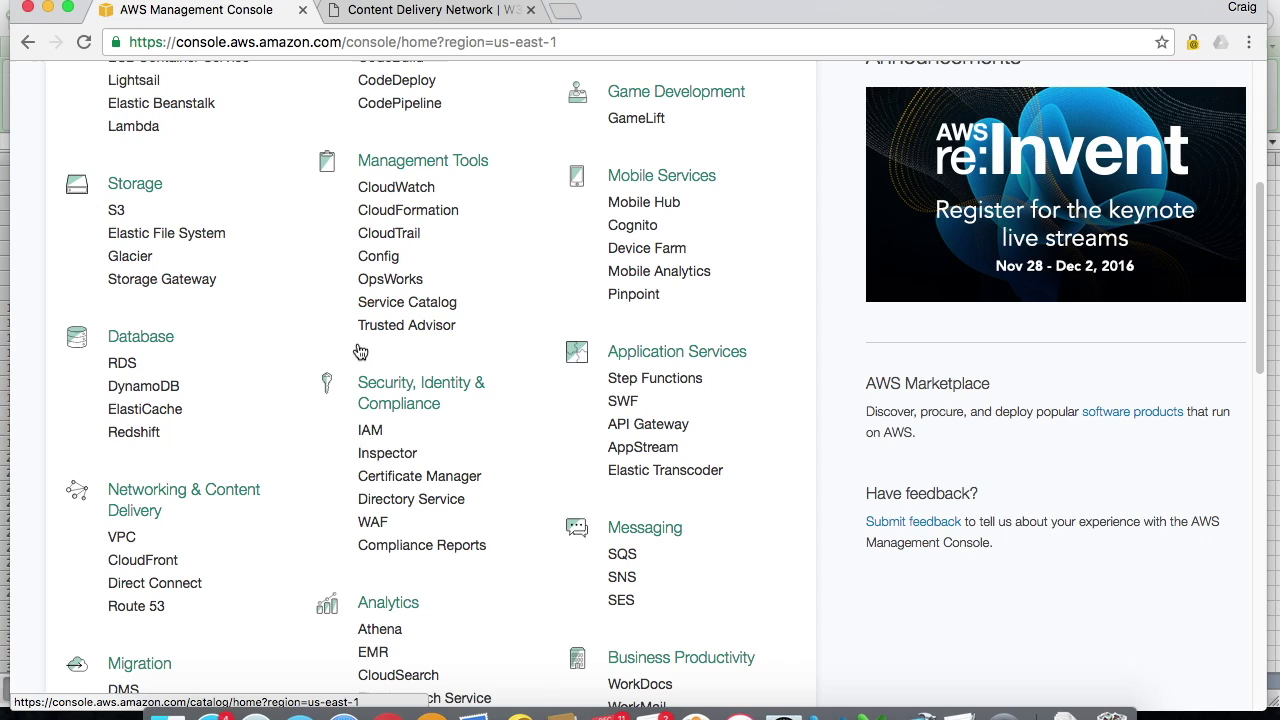
left_click(140, 562)
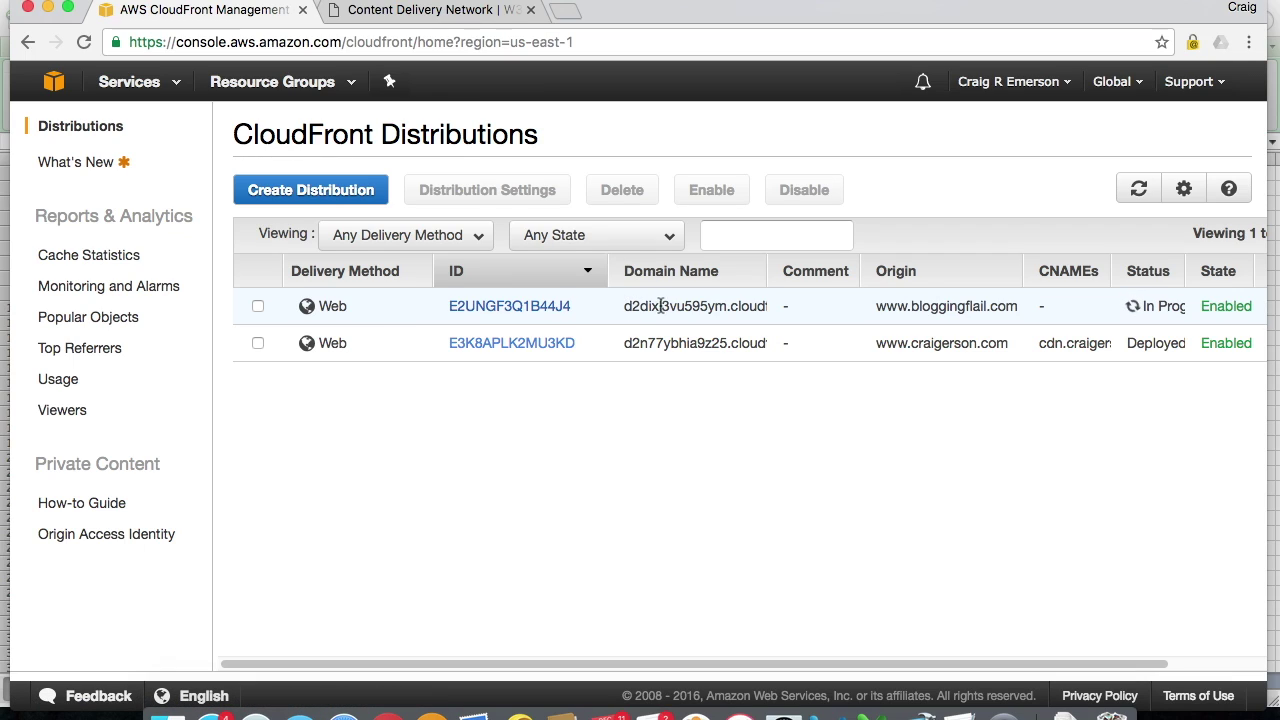
mouse_move(767, 271)
left_mouse_down()
mouse_move(826, 271)
mouse_move(752, 274)
left_mouse_up()
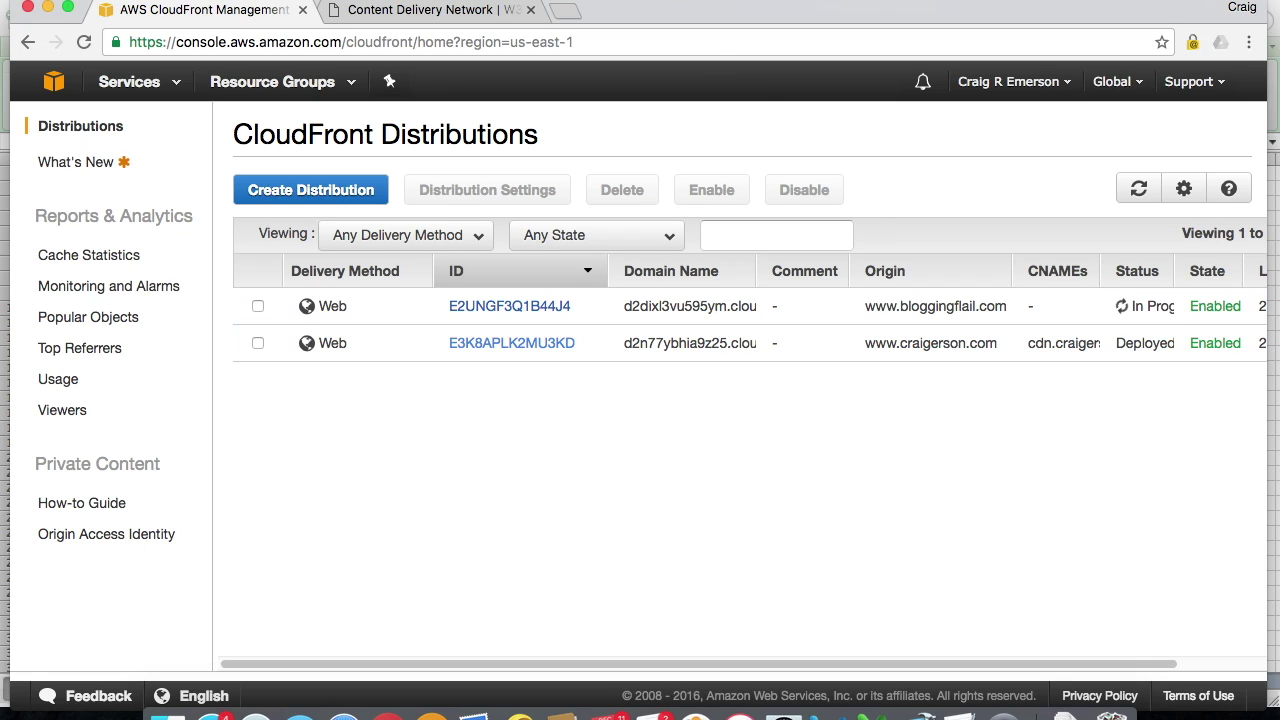
left_click(358, 12)
Step: Review the CDN hosting checkboxes, then recheck CloudFront until the distribution shows Deployed
scroll(425, 468, "up", 10)
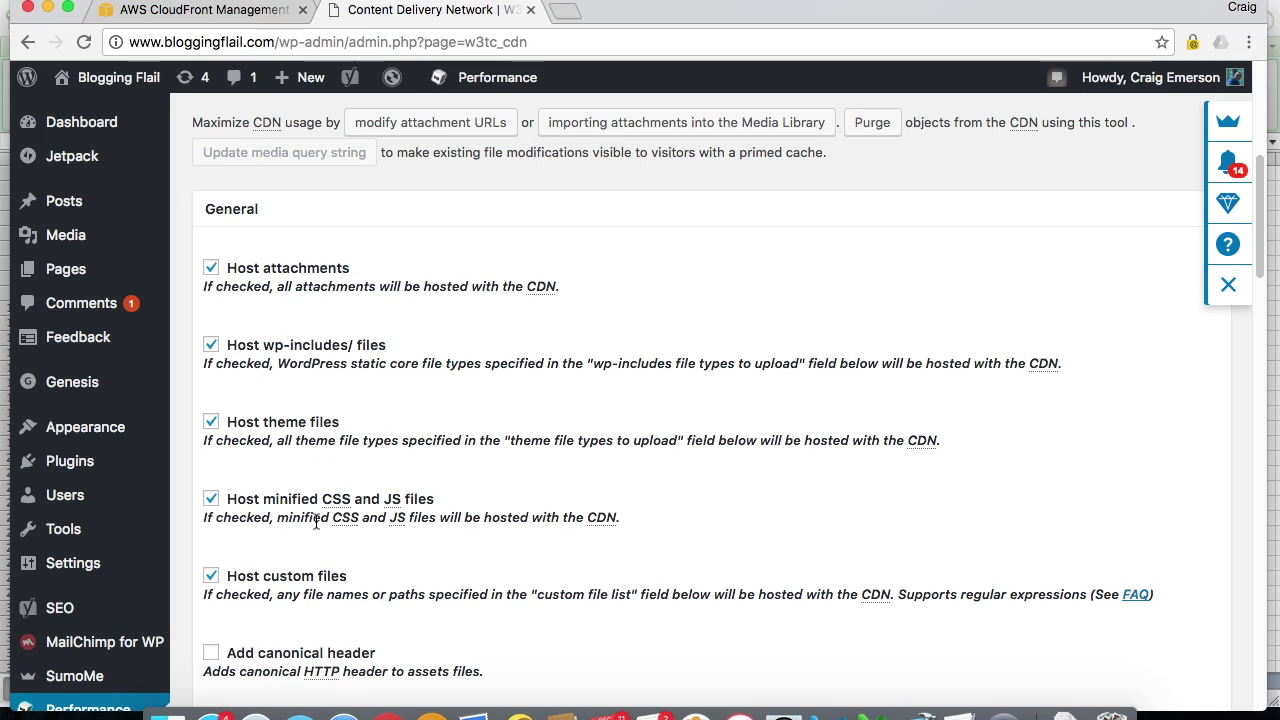
scroll(309, 593, "down", 1)
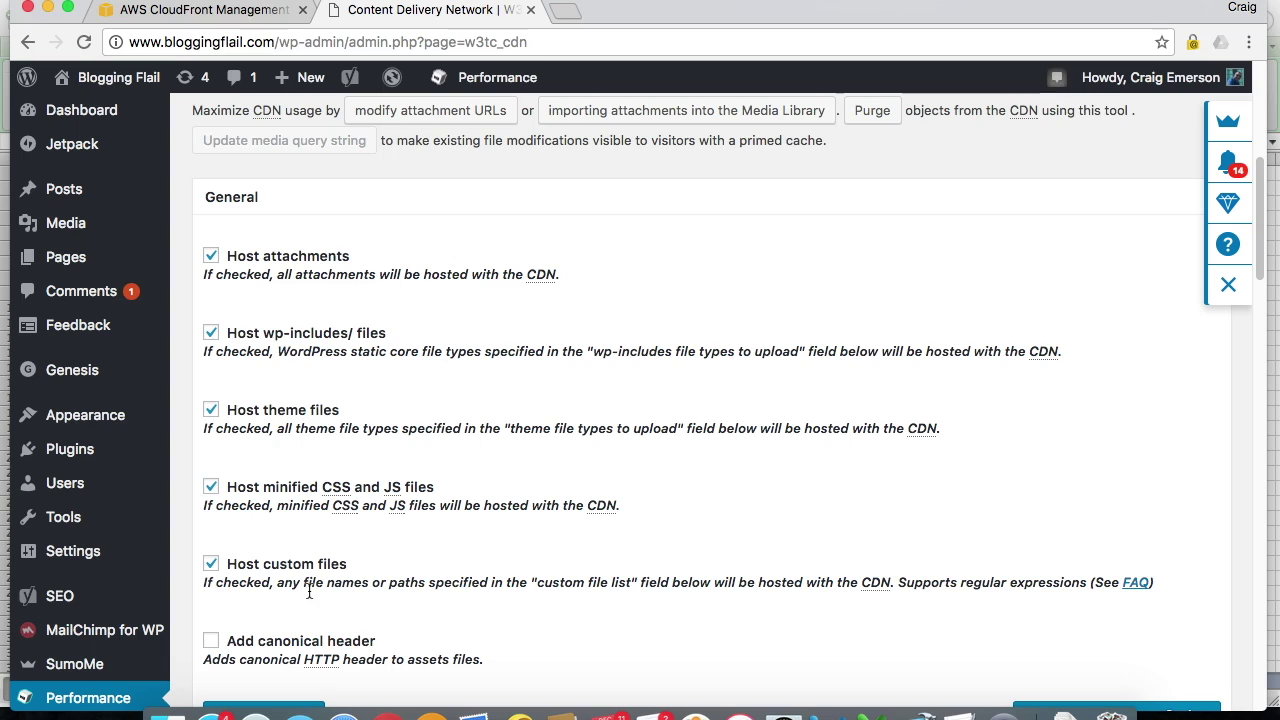
left_click(221, 10)
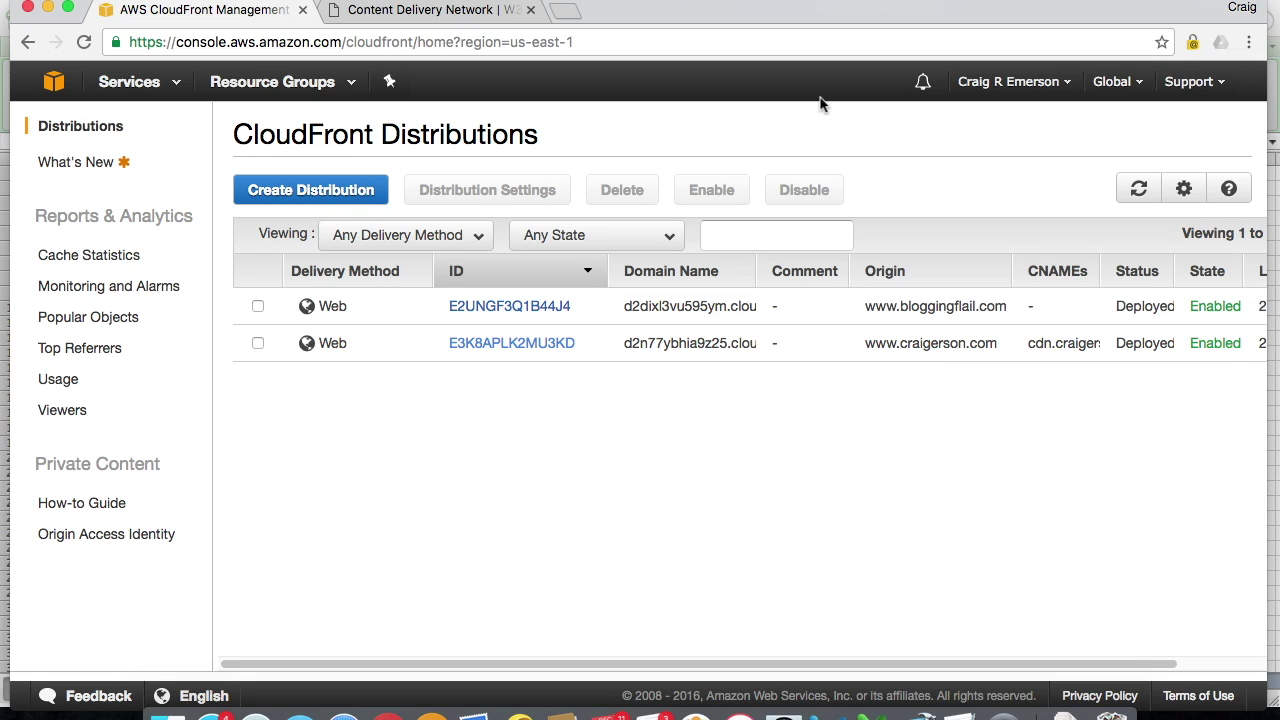
left_click(455, 10)
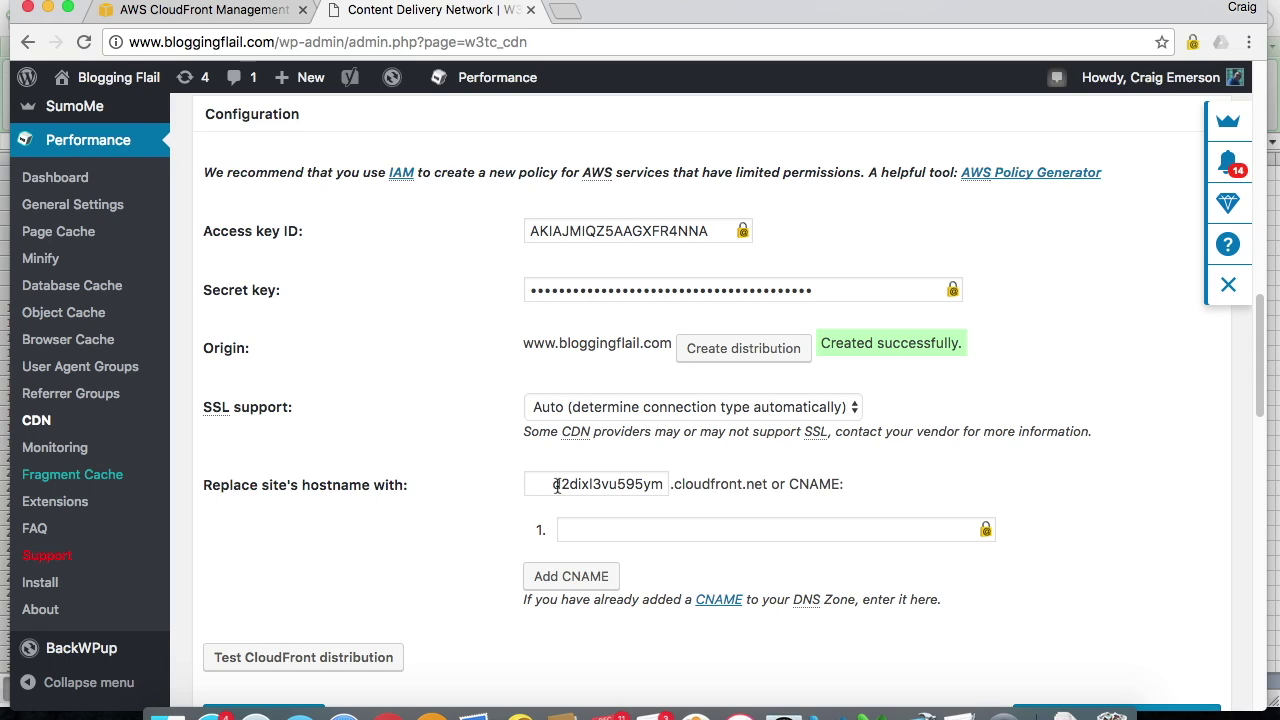
Step: Compare the d2dixl3vu595ym hostname in W3 Total Cache against the CloudFront domain name
left_click_drag(552, 484, 683, 479)
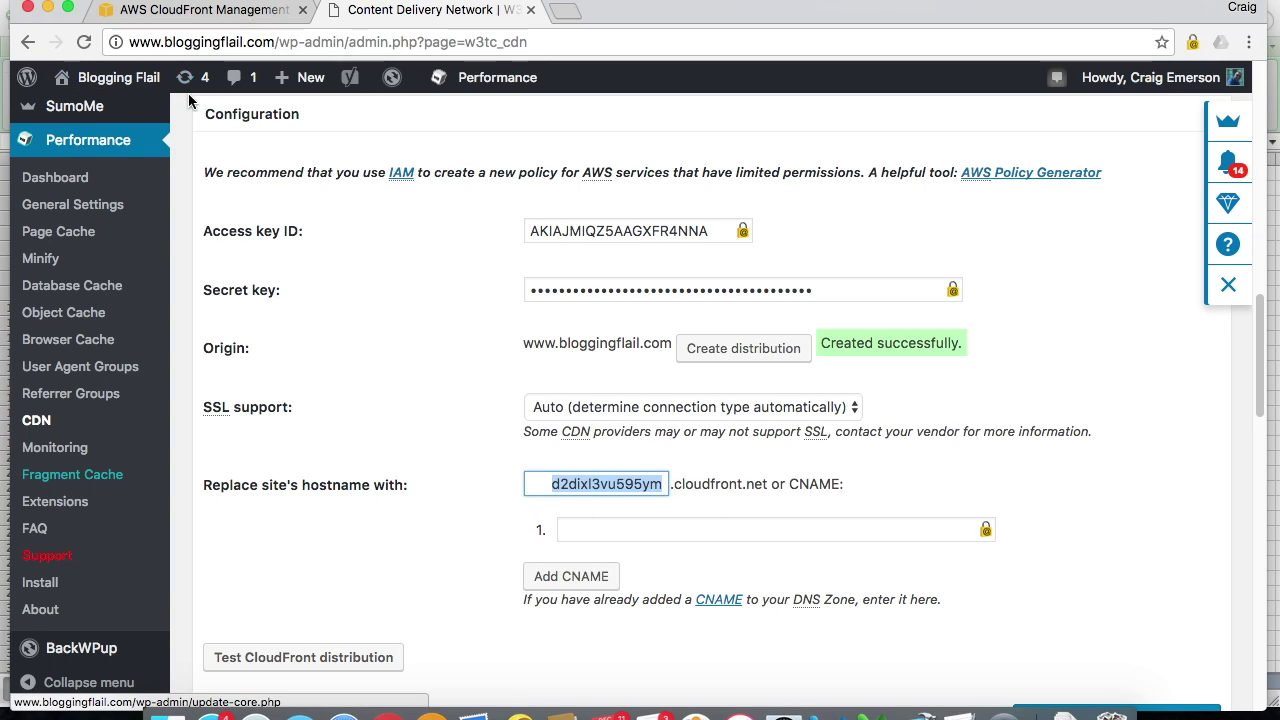
left_click(200, 11)
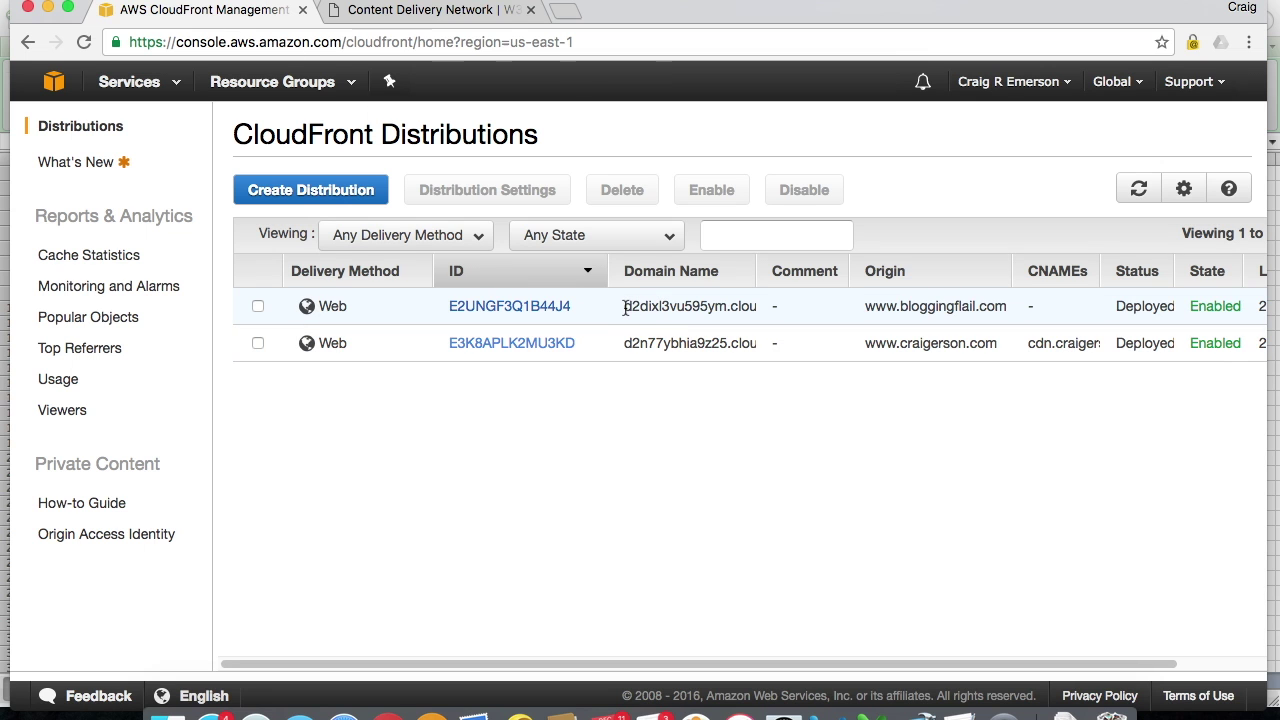
left_click(418, 10)
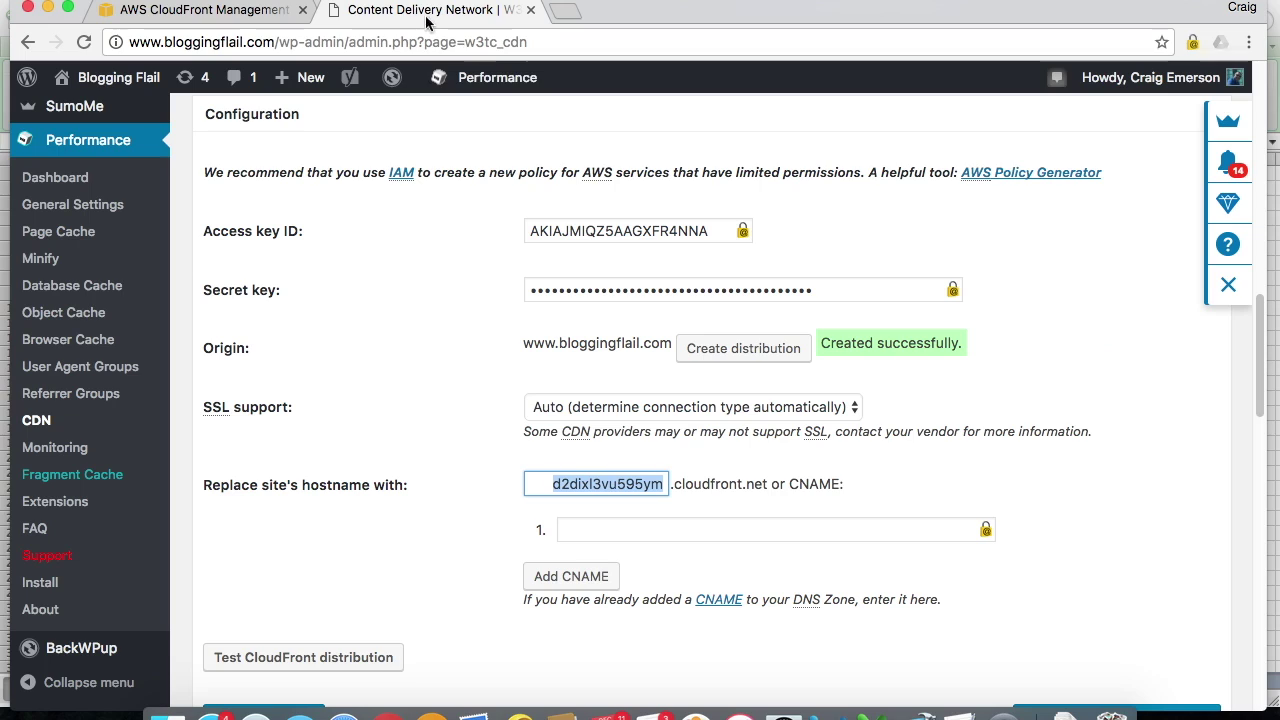
left_click(542, 481)
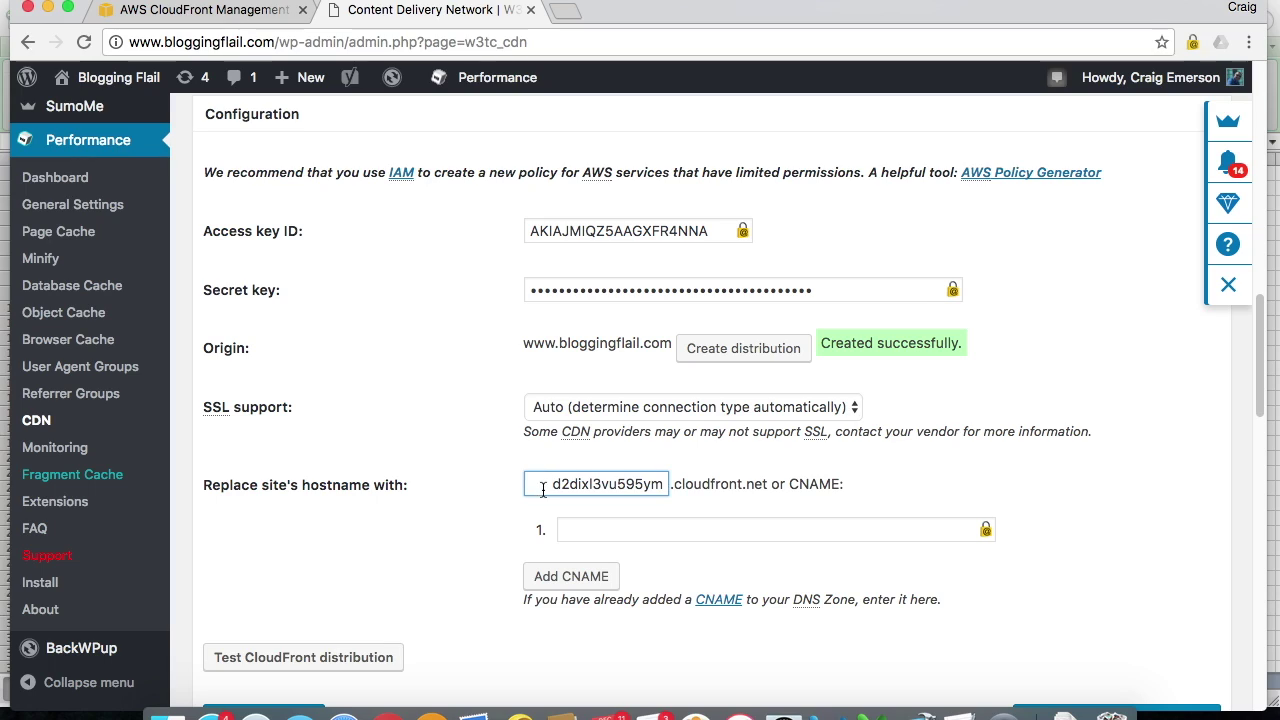
Step: Leave the CNAME field empty and test the CloudFront distribution
left_click(585, 527)
type("c")
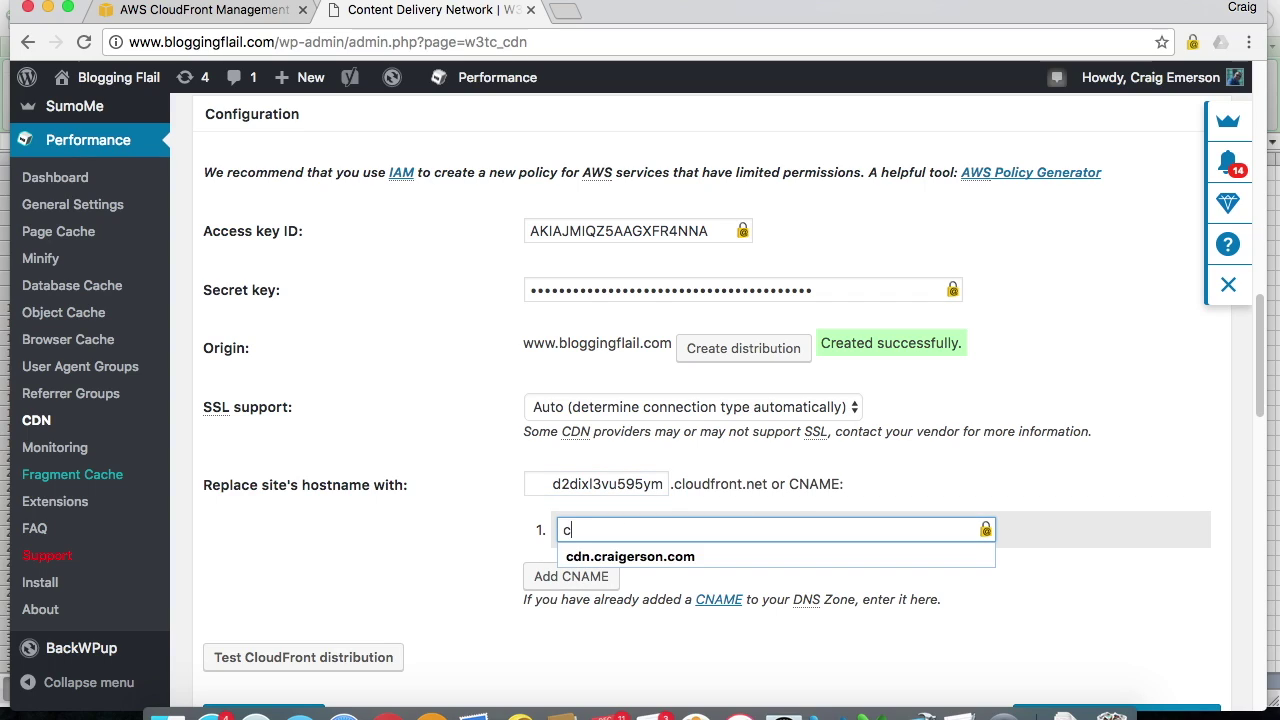
type("a")
key("BackSpace")
type("dn.")
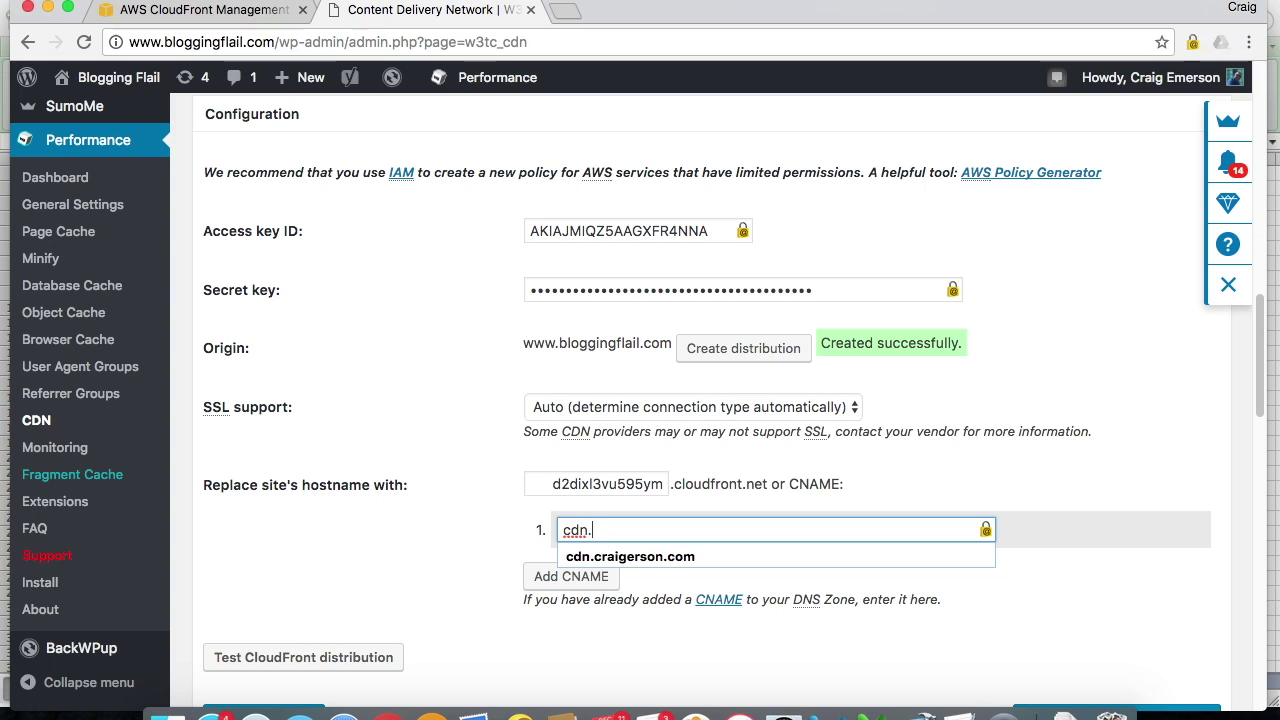
key("BackSpace")
key("BackSpace")
key("BackSpace")
key("BackSpace")
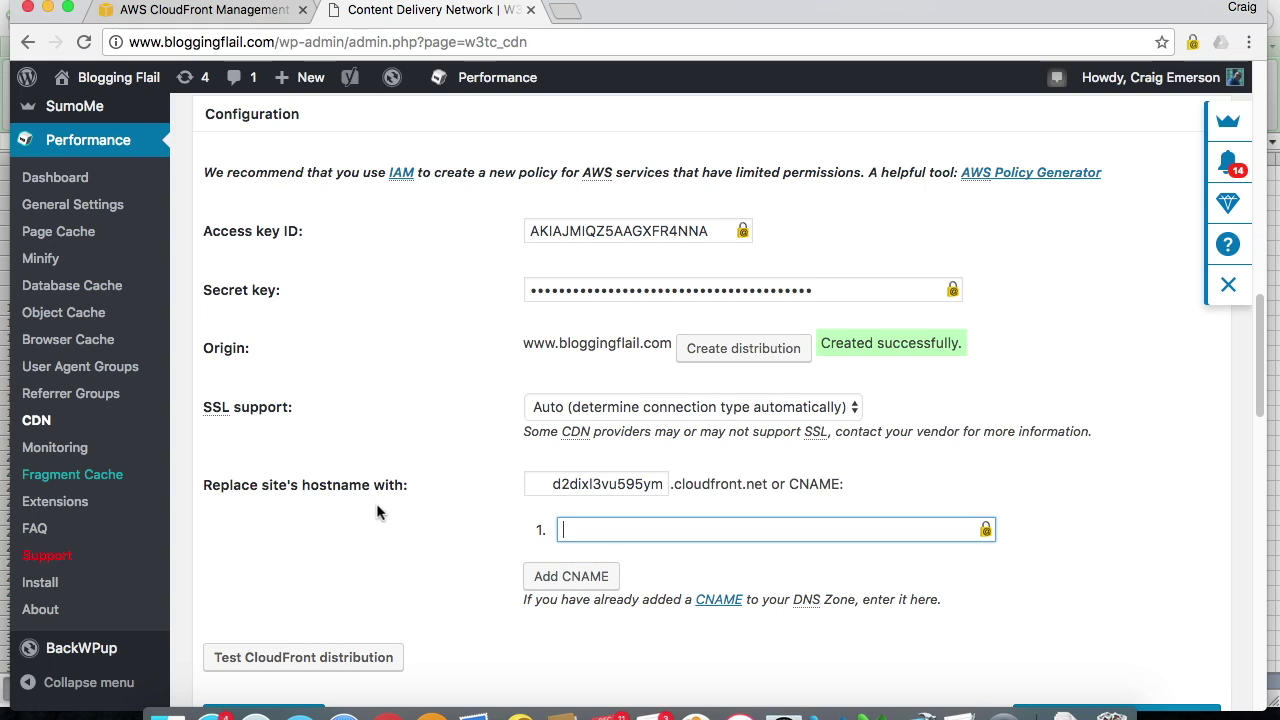
scroll(377, 505, "down", 1)
scroll(406, 560, "down", 1)
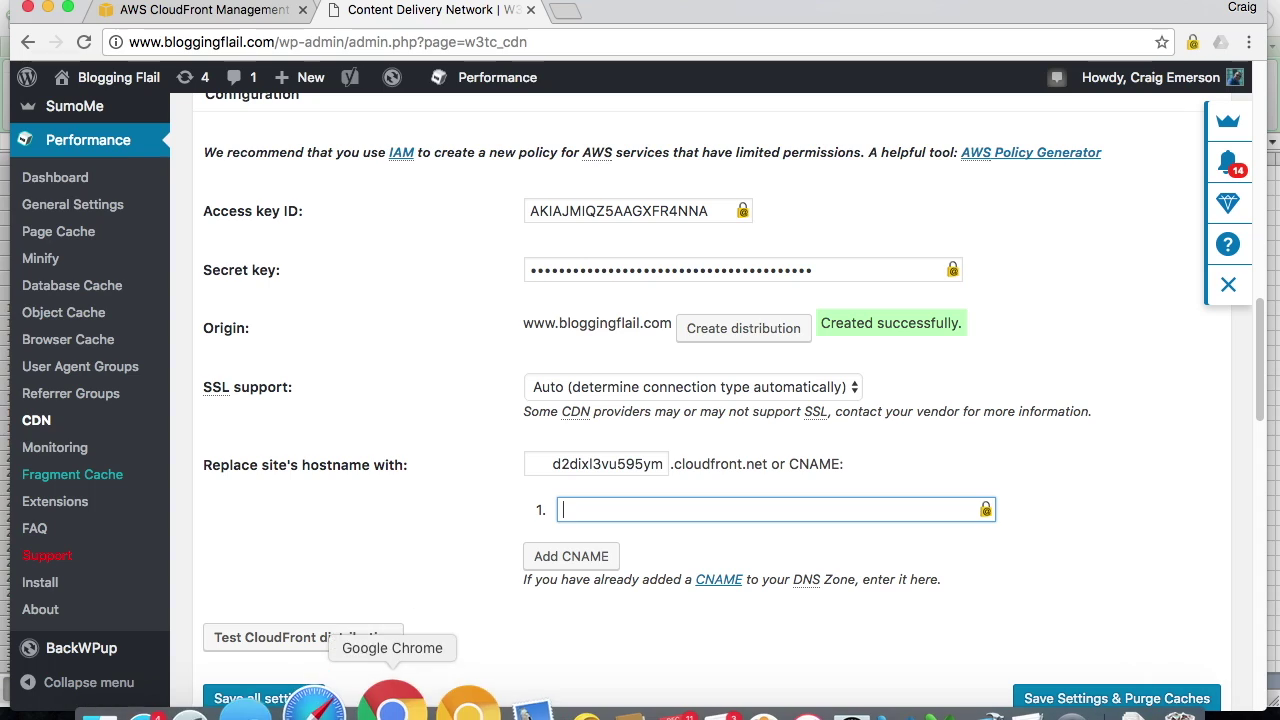
left_click(298, 643)
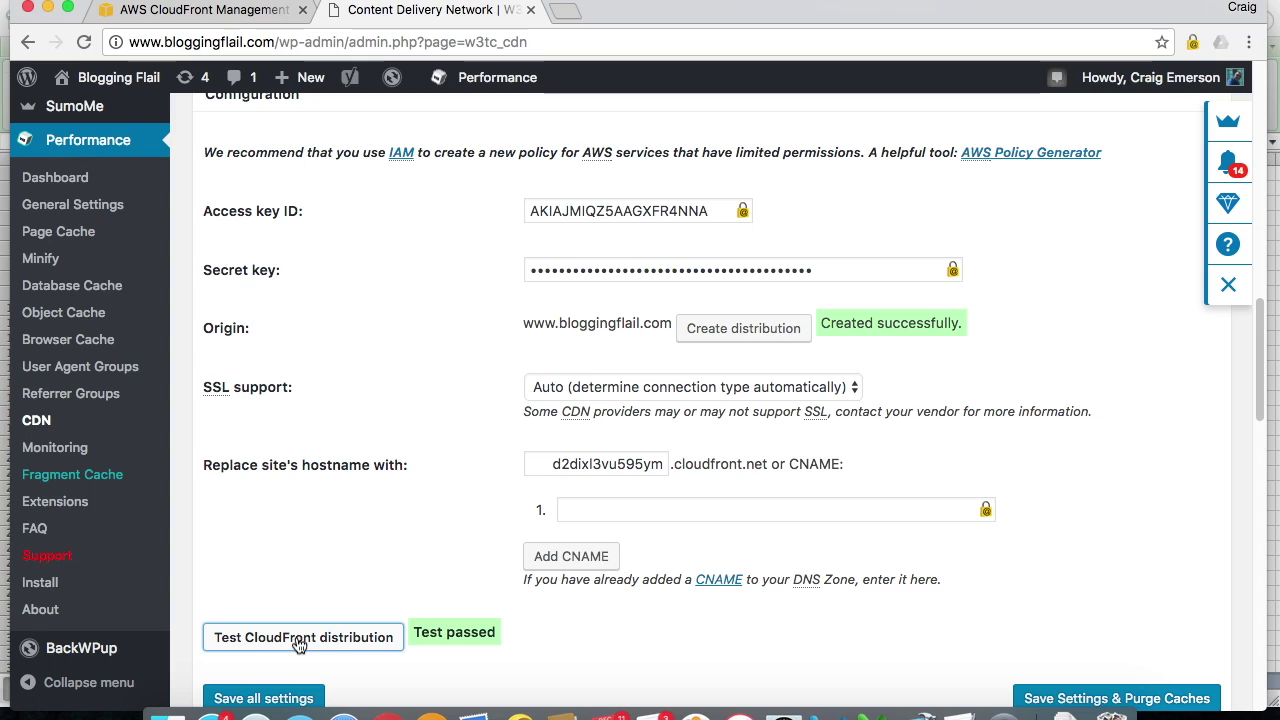
scroll(330, 640, "down", 1)
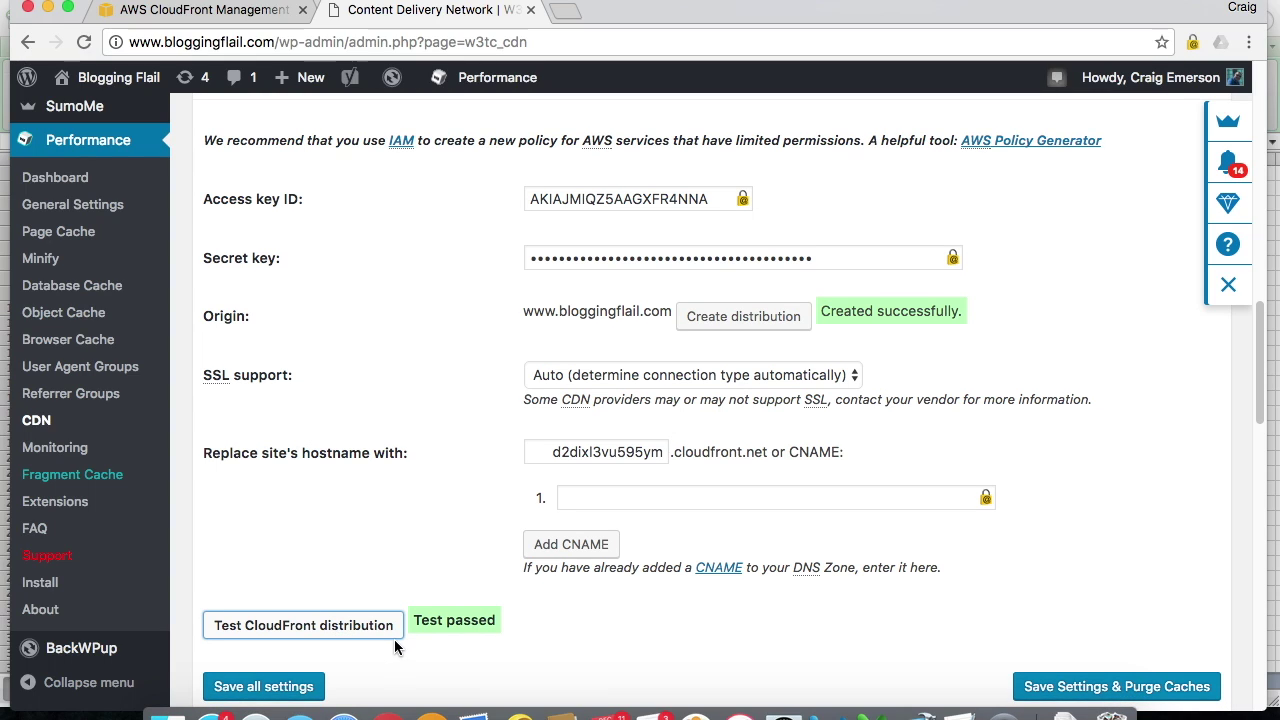
scroll(394, 646, "down", 2)
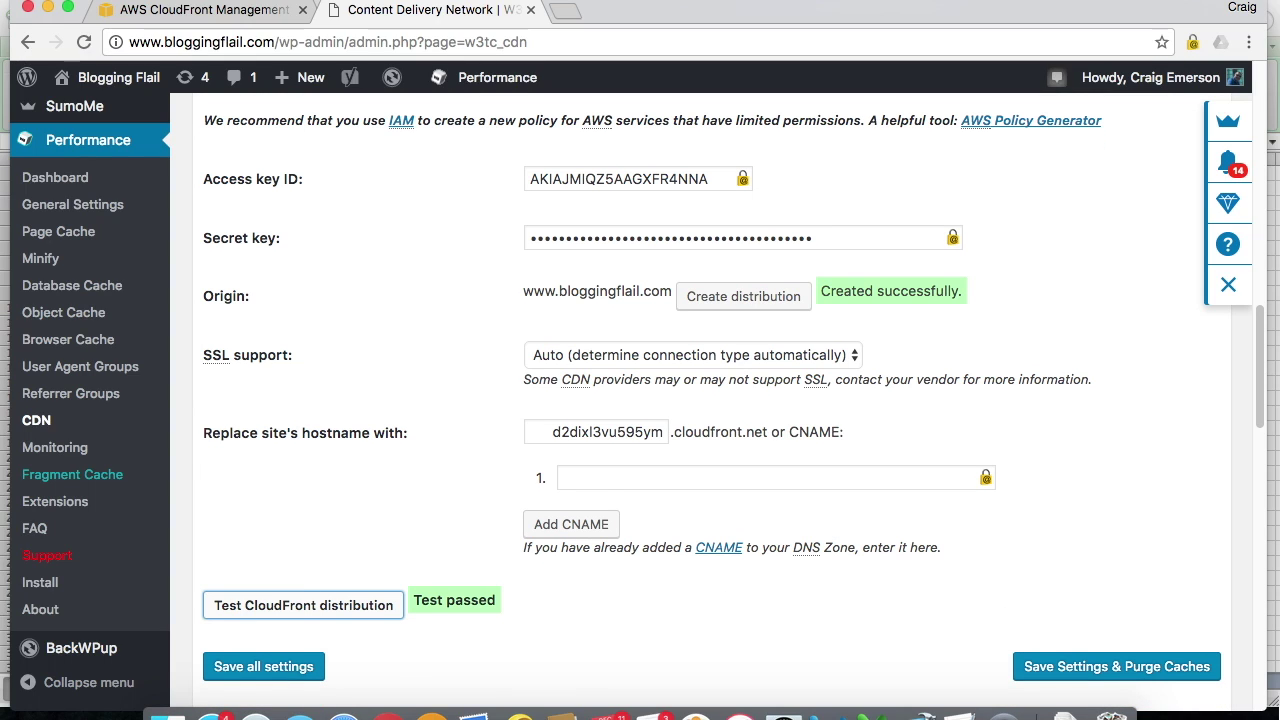
left_click(1127, 668)
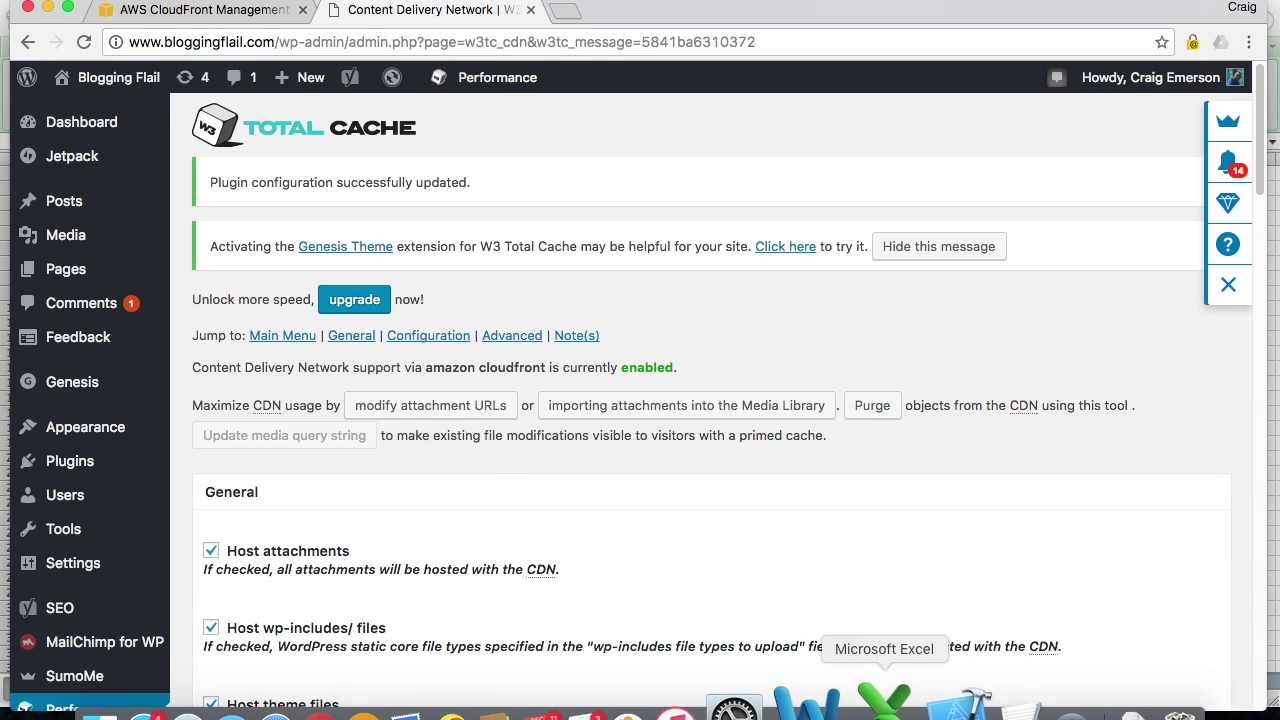
left_click(566, 10)
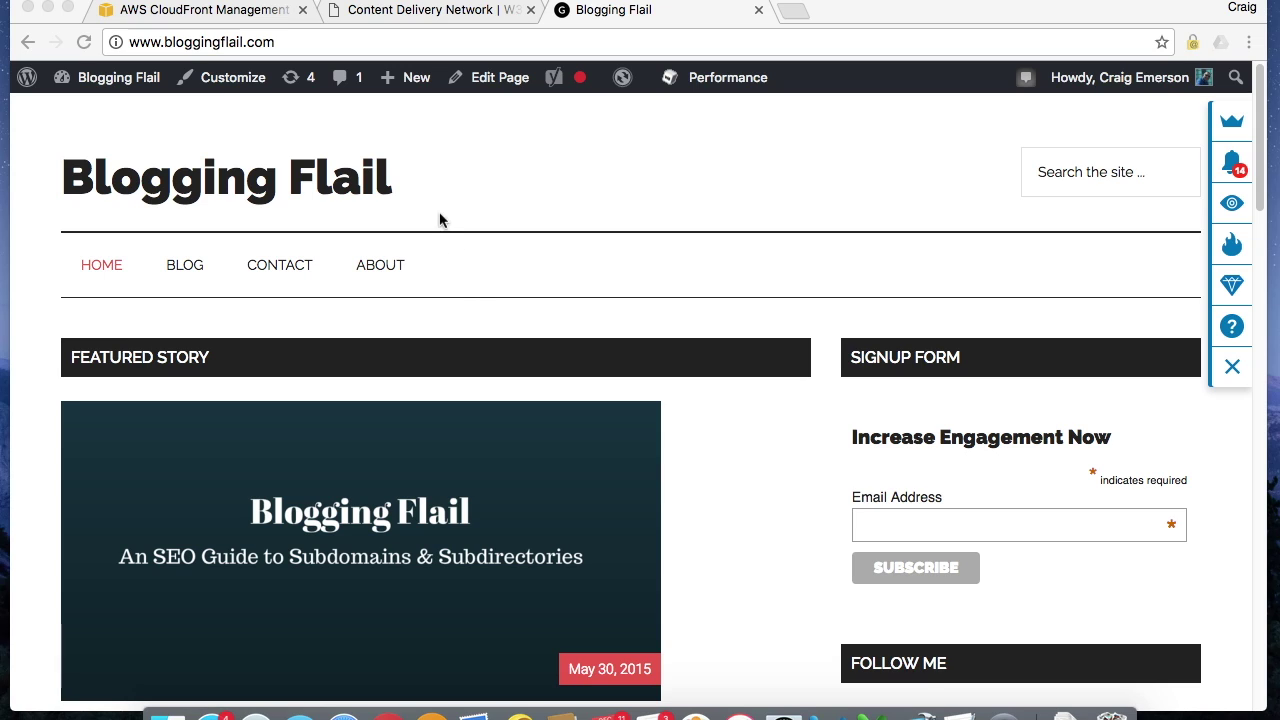
Step: Open the '21 Must Click Links On Guest Posting' post and its header image
scroll(595, 302, "down", 10)
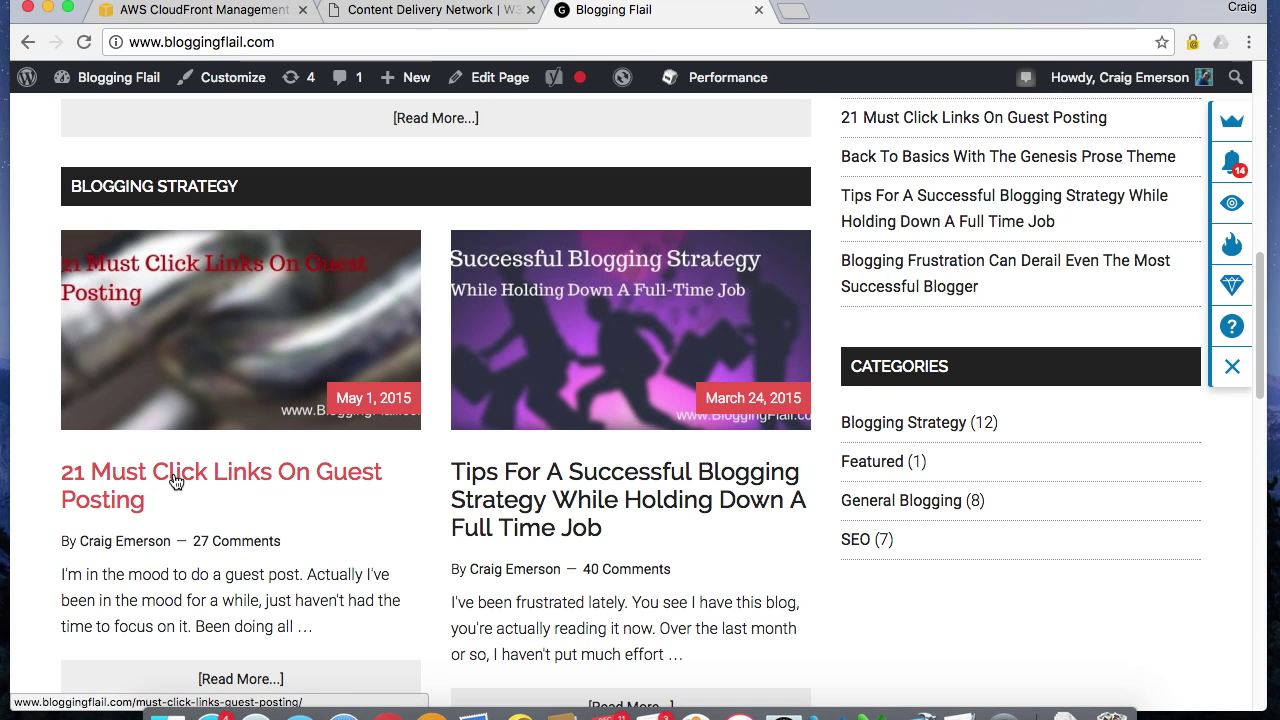
left_click(178, 479)
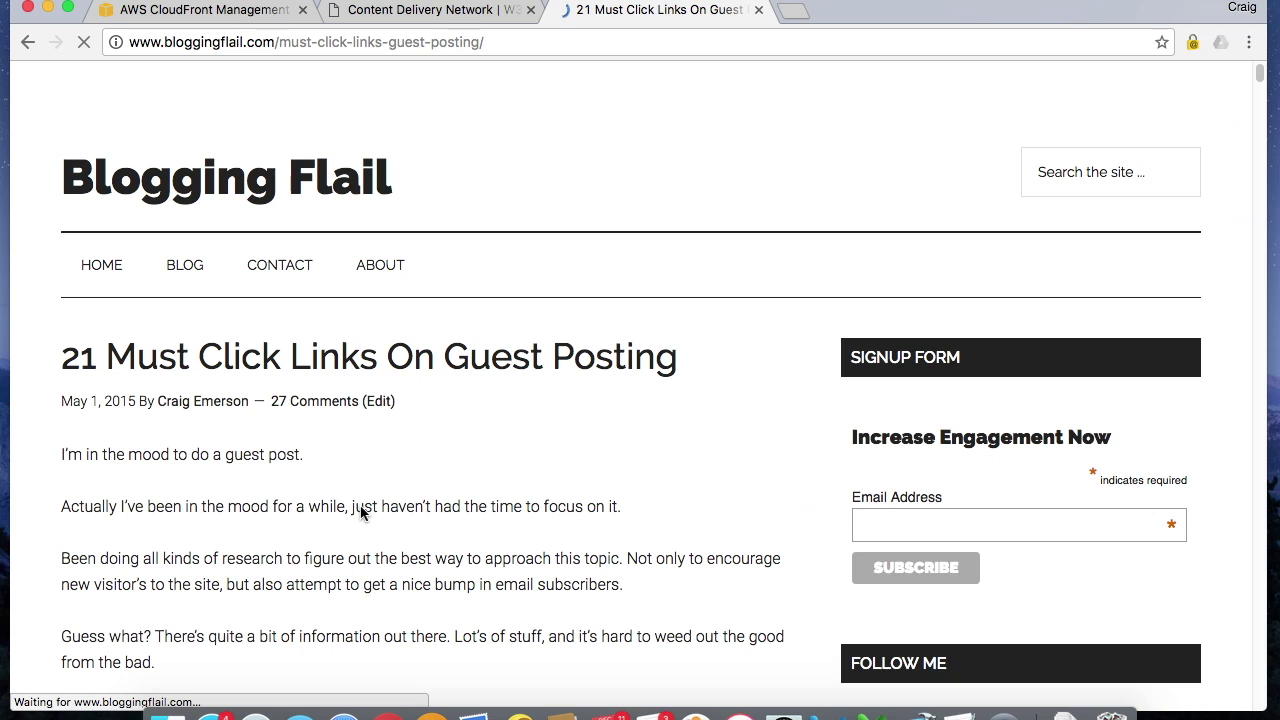
scroll(492, 406, "down", 1)
scroll(494, 417, "down", 5)
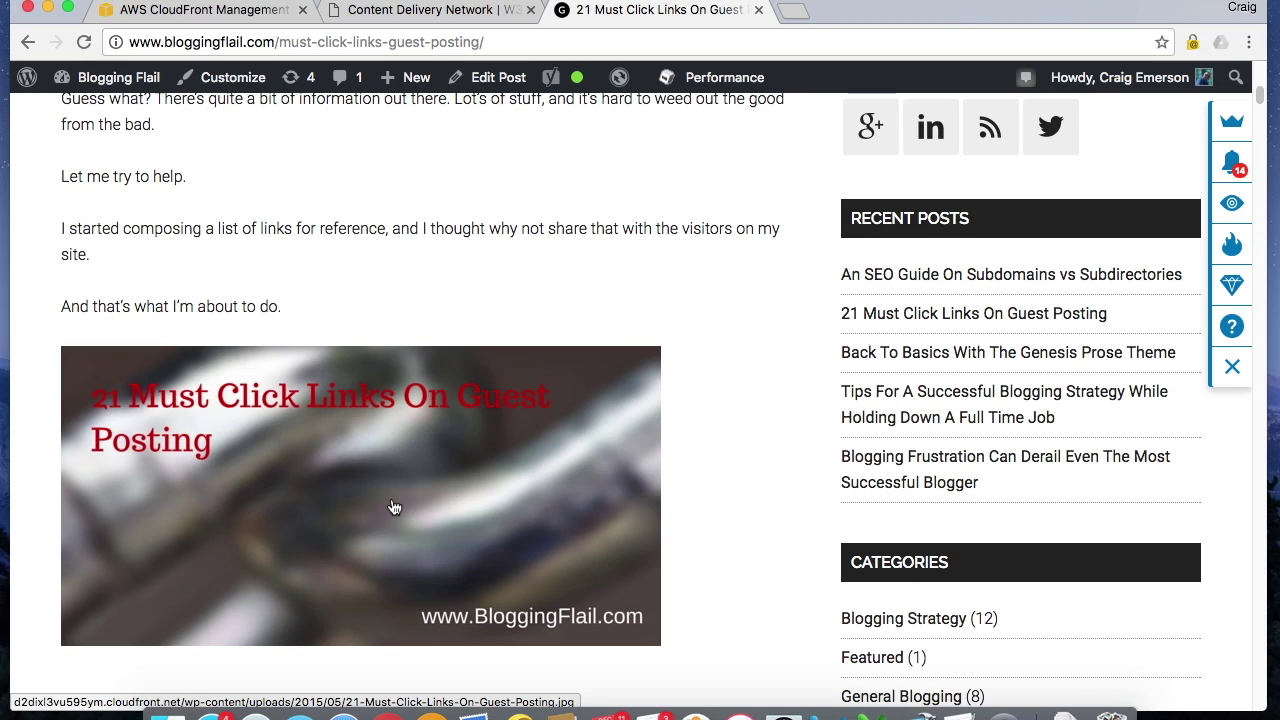
left_click(348, 476)
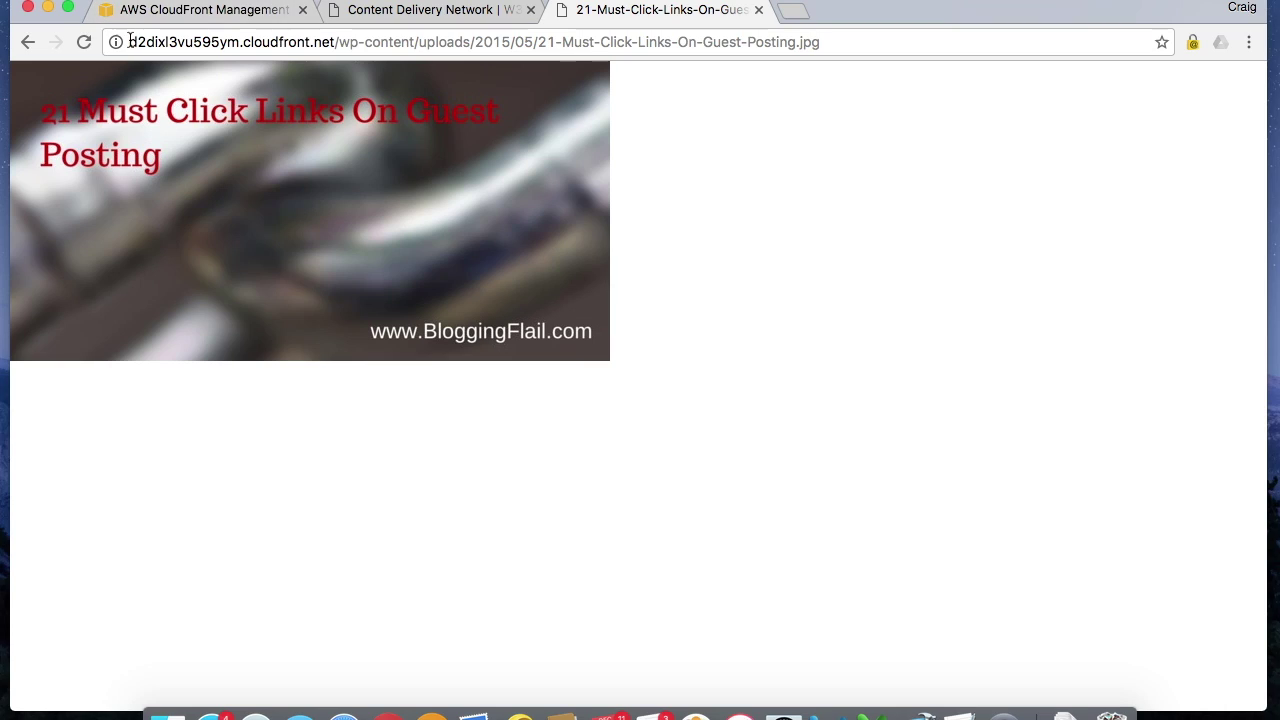
Step: Highlight the d2dixl3vu595ym.cloudfront.net domain in the image's address bar
left_click_drag(128, 42, 335, 42)
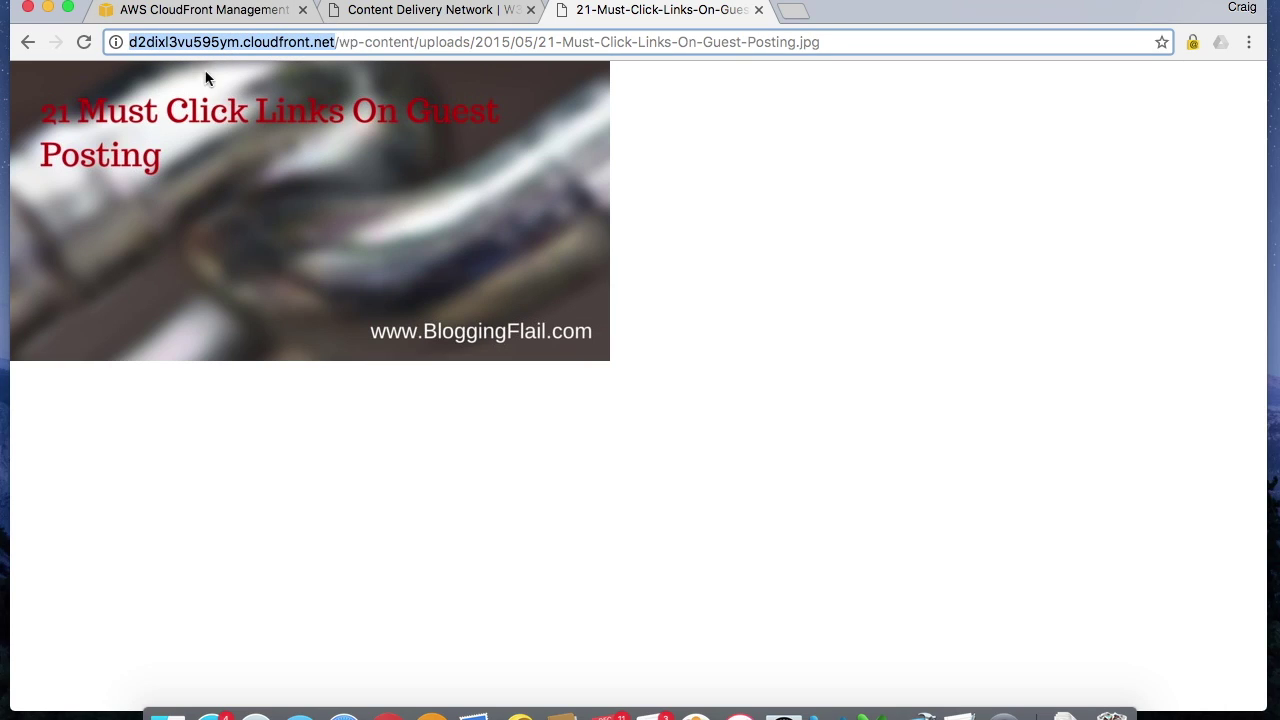